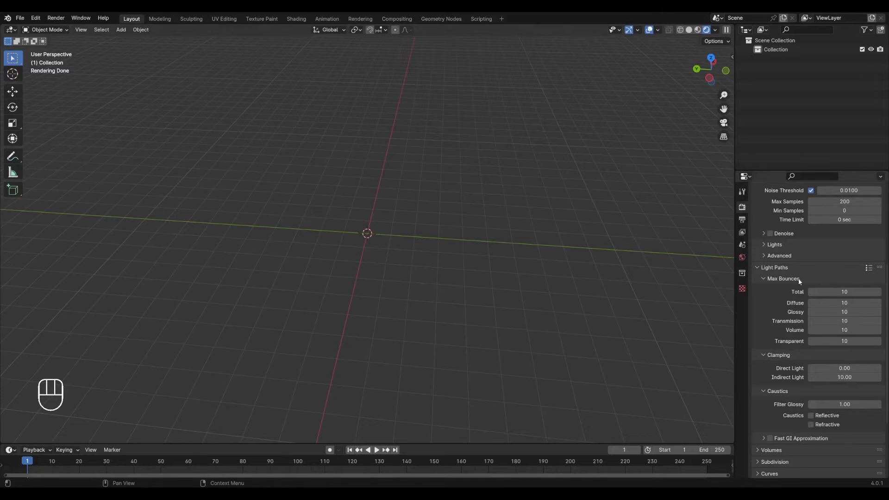
left_click(742, 220)
scroll(825, 310, "up", 2)
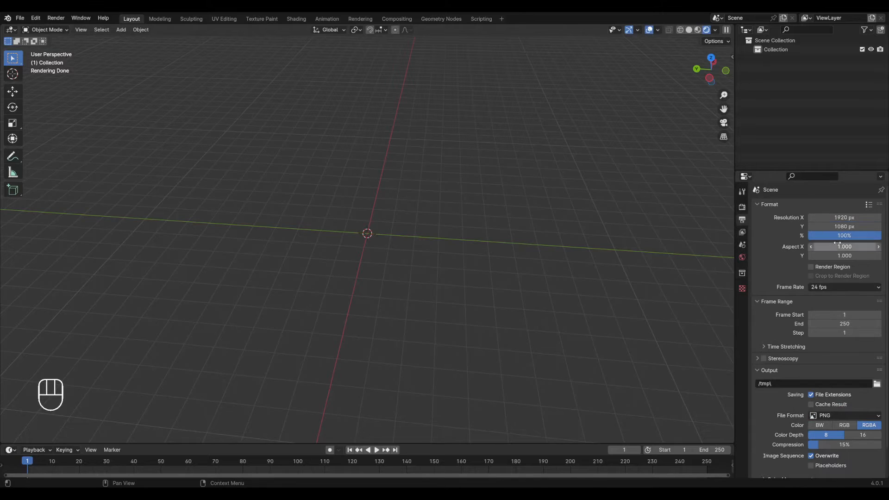
scroll(855, 423, "down", 2)
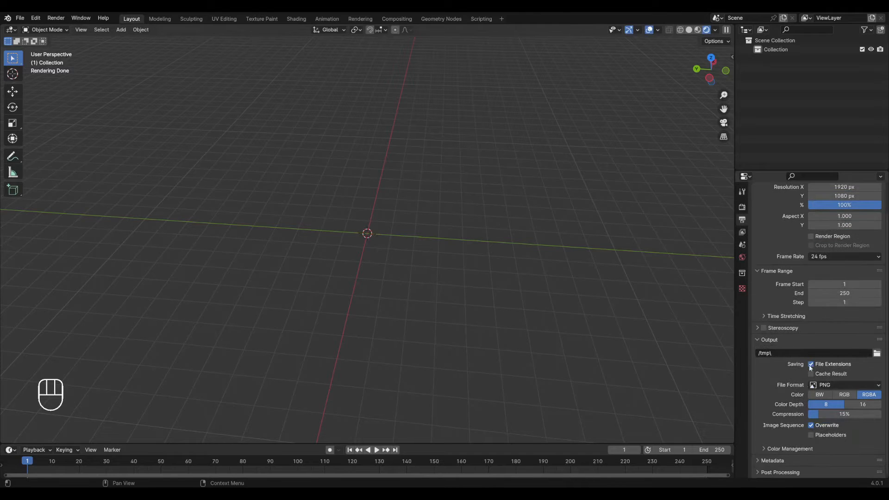
left_click(743, 207)
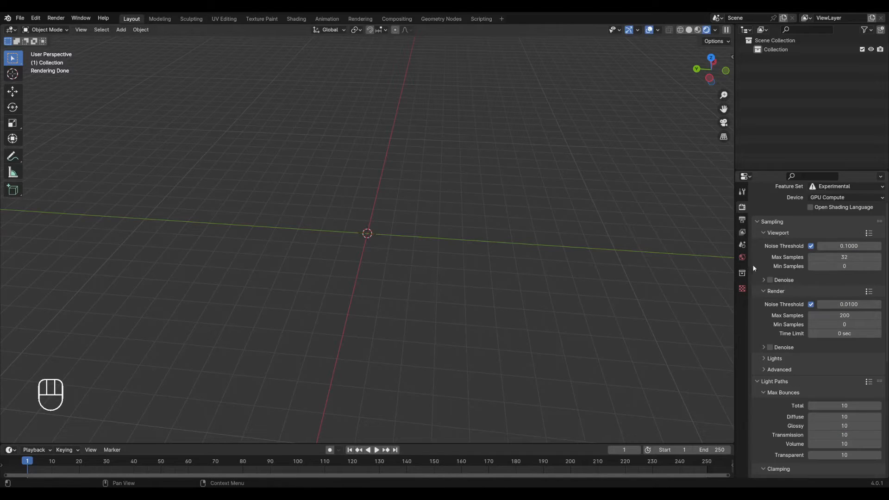
Step: Set the world background strength to 0
left_click(743, 258)
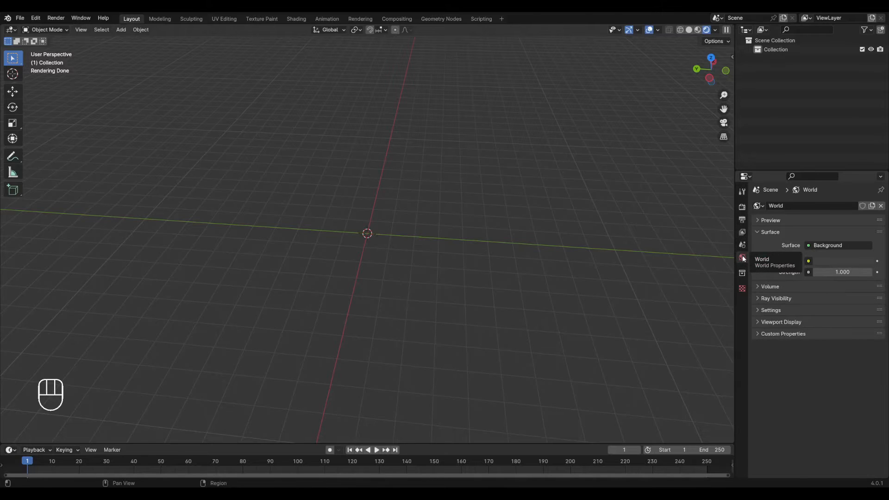
left_click_drag(843, 273, 787, 272)
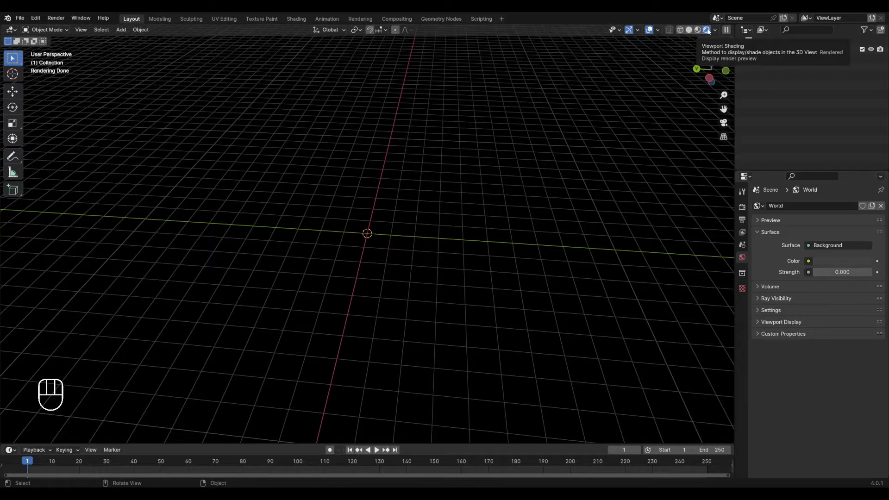
mouse_move(416, 194)
middle_mouse_down()
mouse_move(438, 159)
mouse_move(431, 198)
mouse_move(409, 222)
mouse_move(443, 235)
mouse_move(440, 227)
middle_mouse_up()
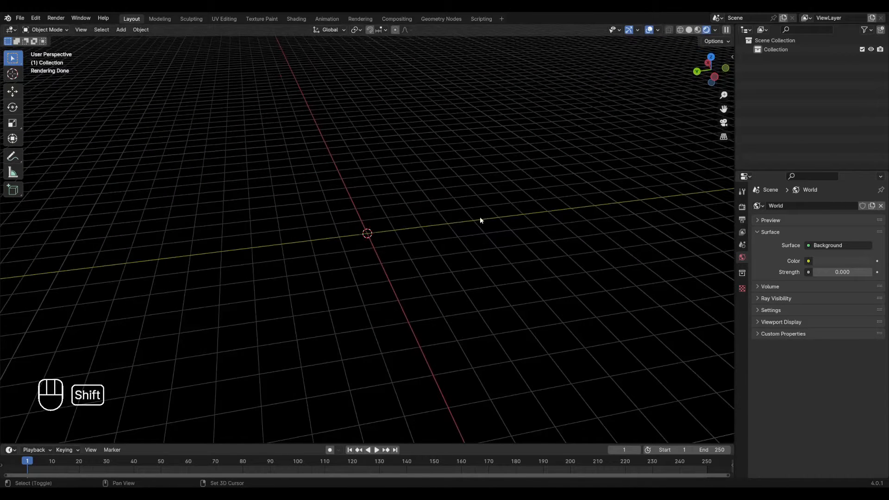
Step: Add a cube mesh at the world origin with a size of 15 m
key("shift+a")
mouse_move(483, 89)
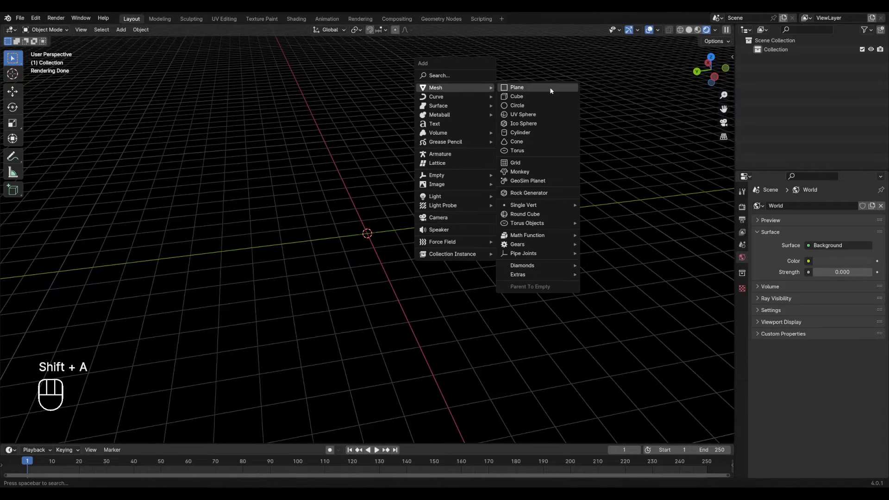
left_click(526, 97)
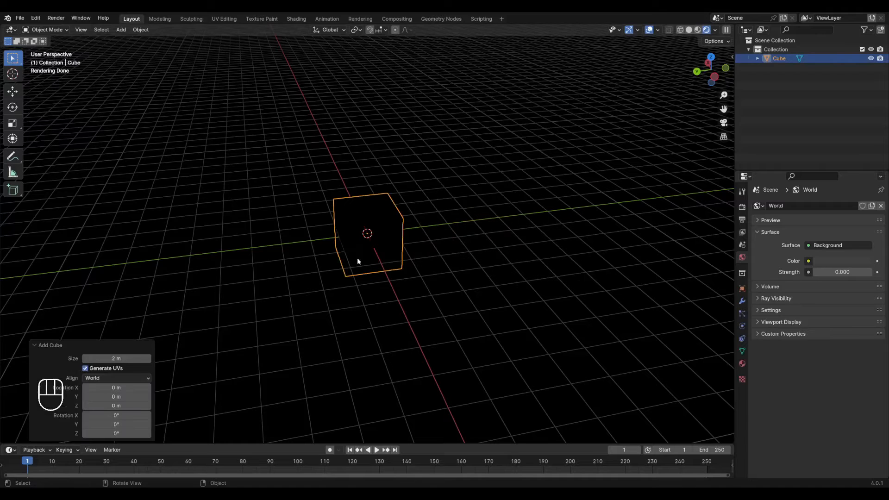
left_click(111, 359)
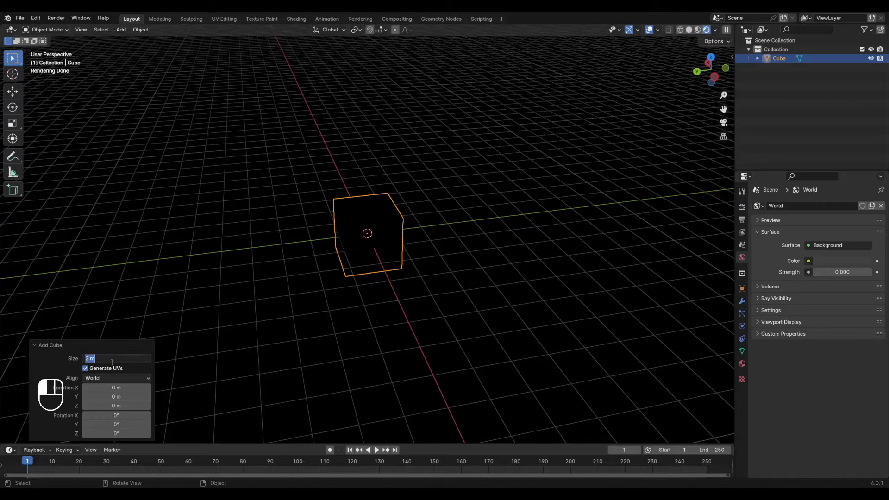
type("15")
key("Return")
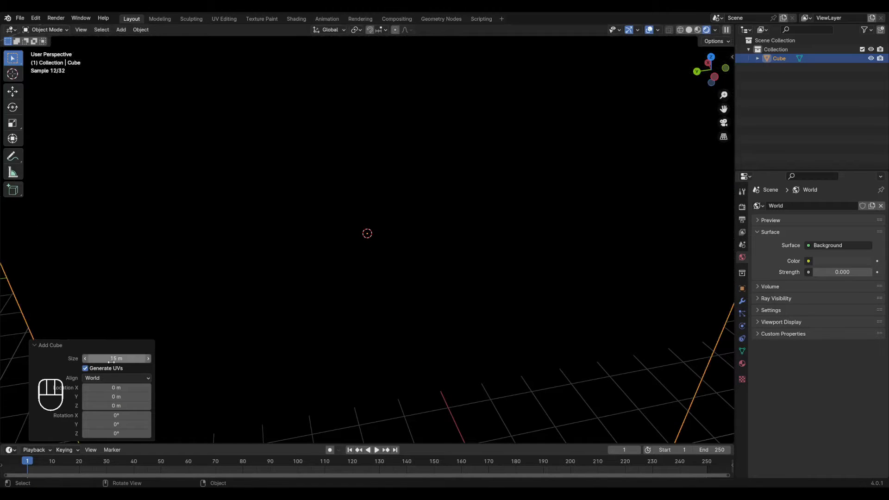
scroll(303, 254, "down", 7)
scroll(368, 234, "up", 2)
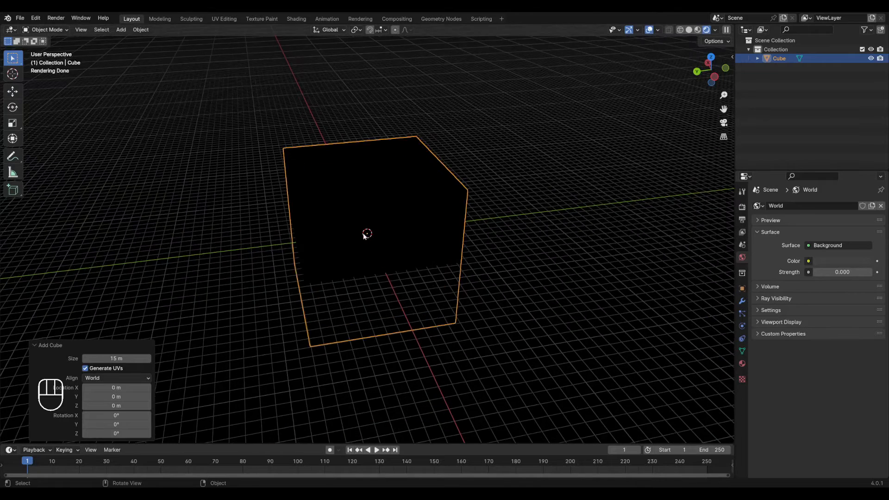
Step: Select the cube and create a new material for it
left_click(567, 214)
left_click(339, 174)
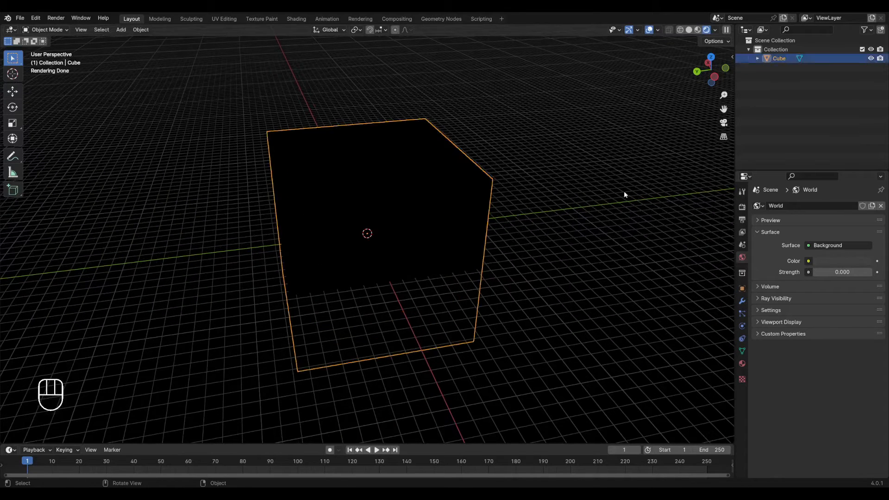
left_click(743, 363)
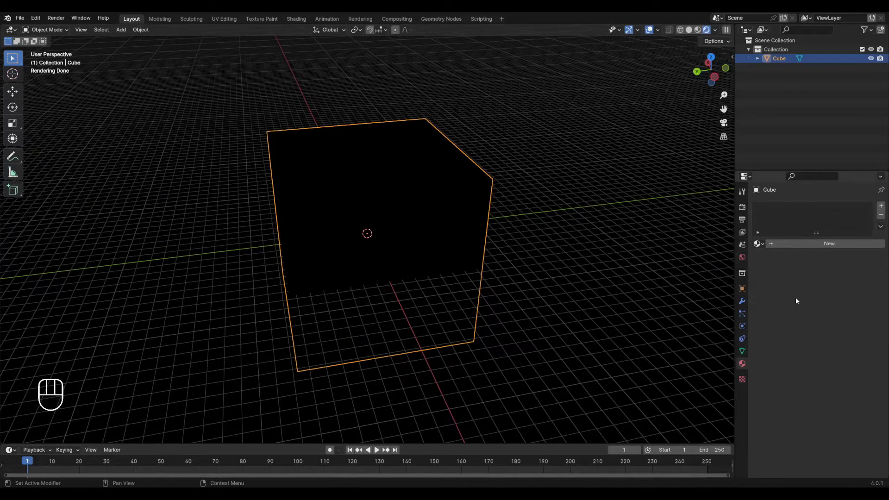
left_click(781, 244)
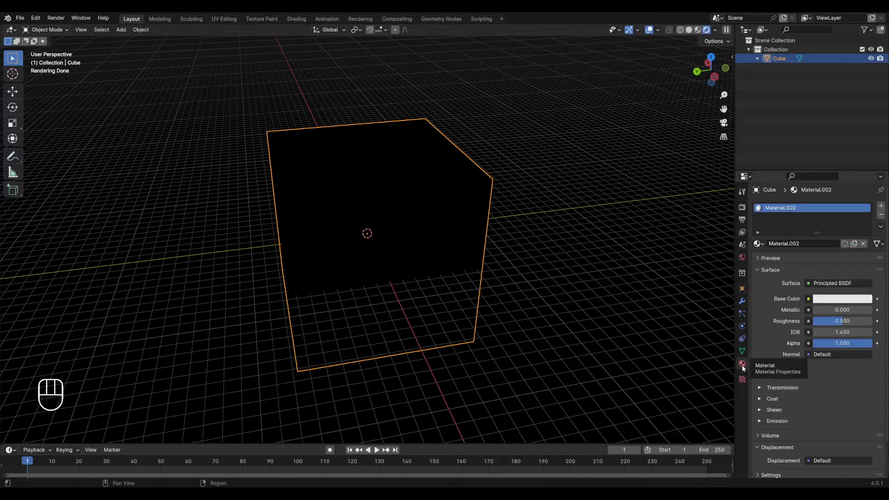
Step: In the Shading workspace, delete the cube material's Principled BSDF node and move the Material Output node aside to make room
left_click(297, 19)
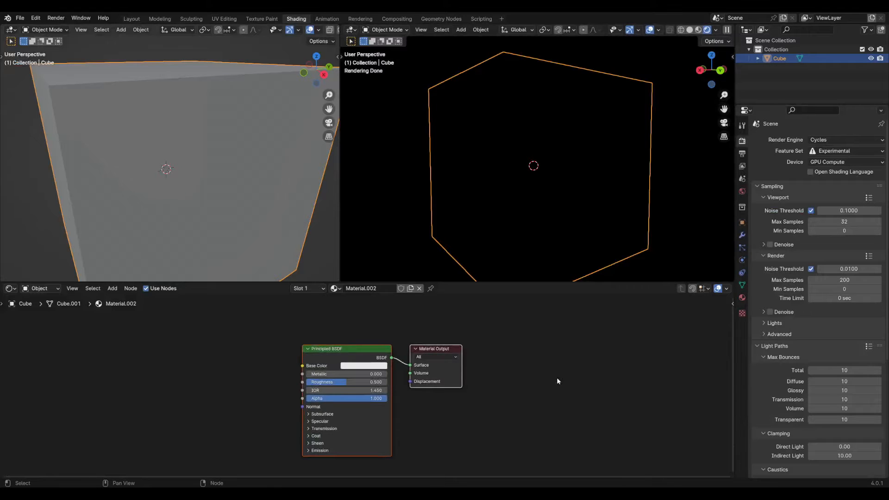
left_click(345, 350)
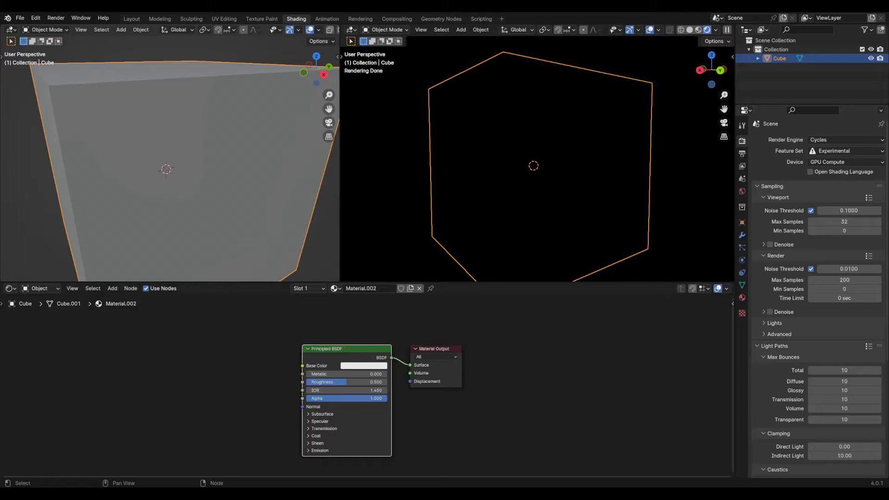
key("x")
left_click_drag(443, 349, 563, 348)
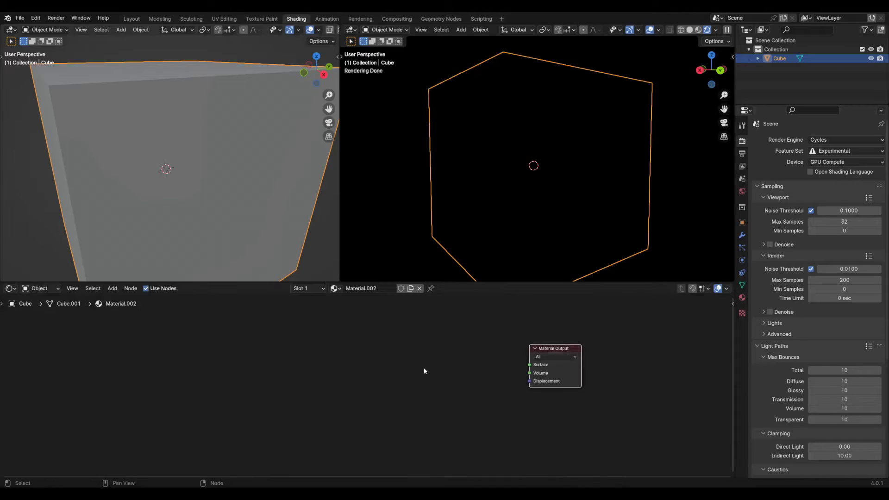
Step: Merge the two 3D viewports into one rendered viewport framing the whole cube at an angle
left_click_drag(342, 26, 297, 37)
scroll(484, 167, "down", 5)
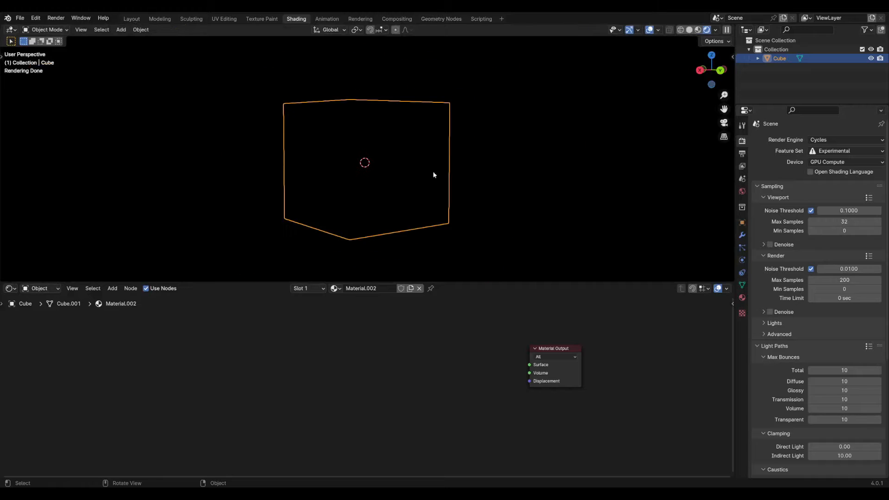
middle_click_drag(464, 167, 408, 207)
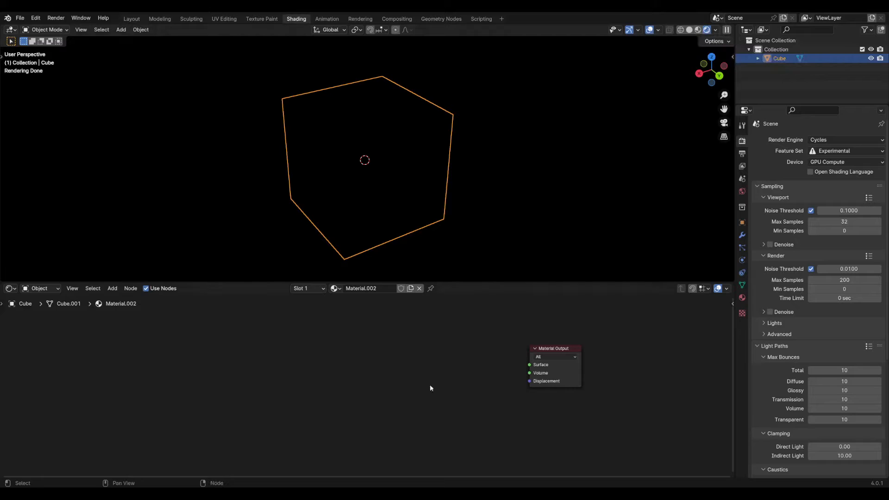
Step: Add a Mix Shader node and connect its output to the Material Output's Surface input
key("shift+a")
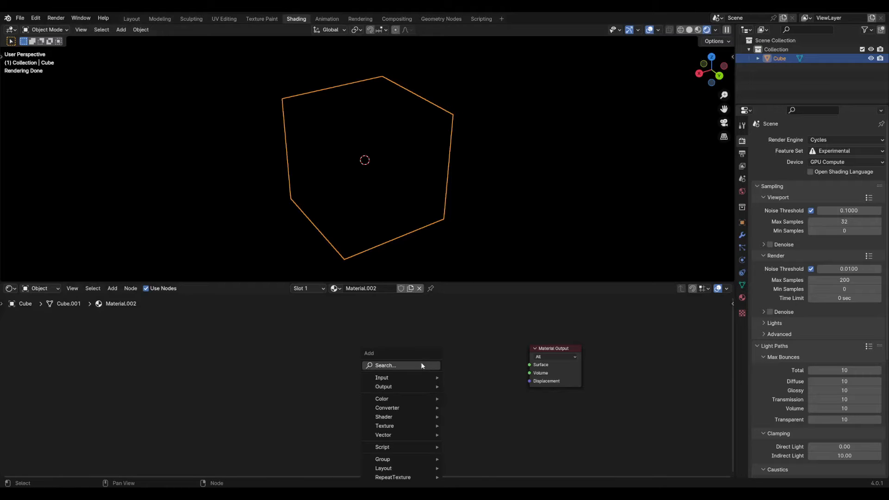
left_click(418, 366)
type("mix")
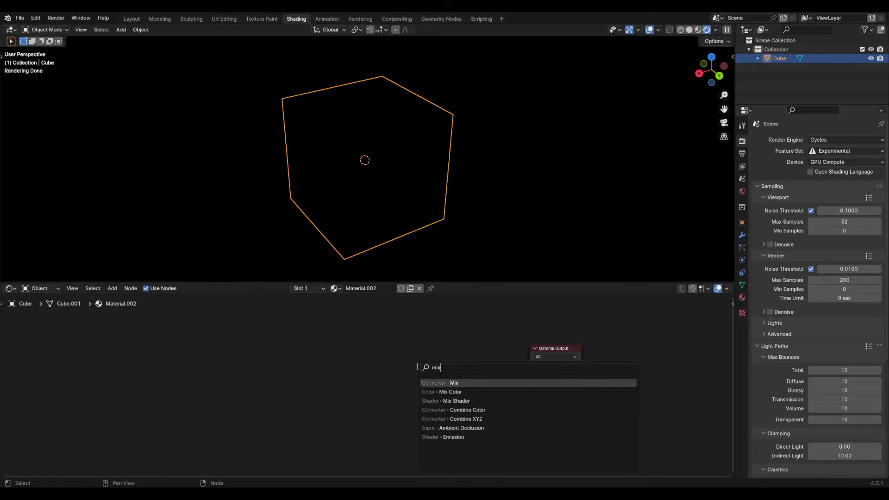
left_click(456, 401)
left_click(492, 361)
left_click_drag(492, 359, 529, 365)
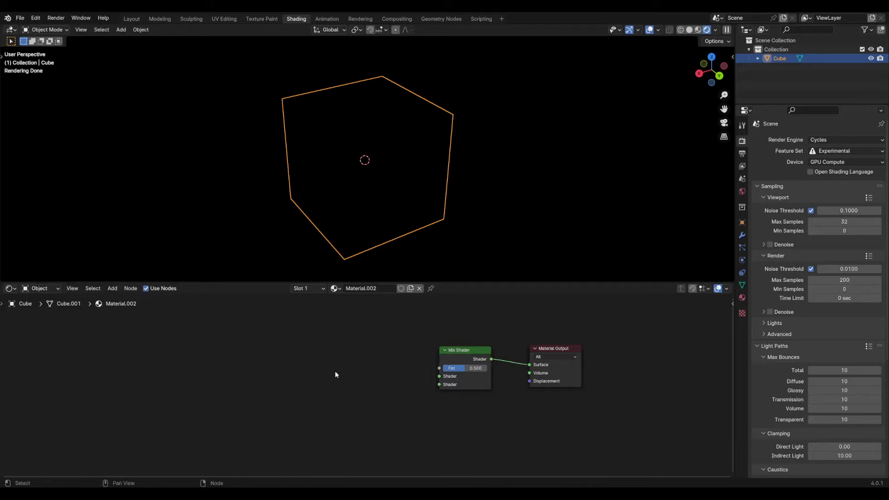
Step: Add a Geometry node and connect its Backfacing output to the Mix Shader's Fac input
key("shift+a")
type("geo")
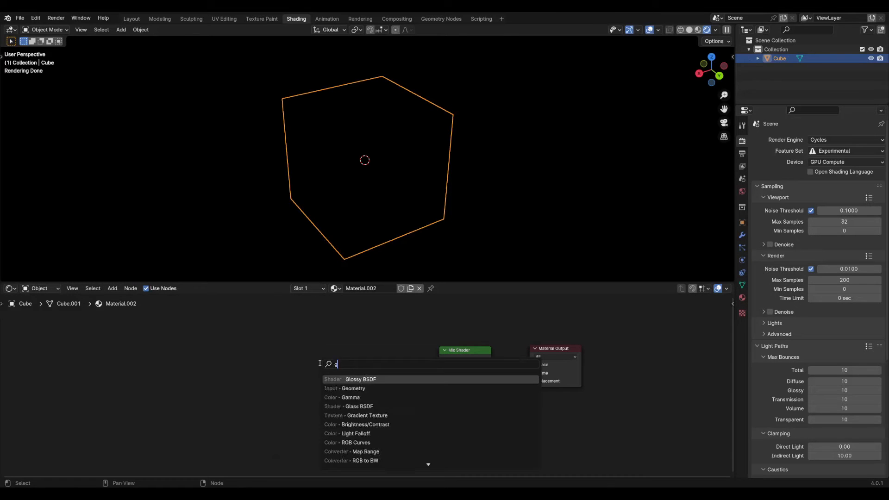
key("Return")
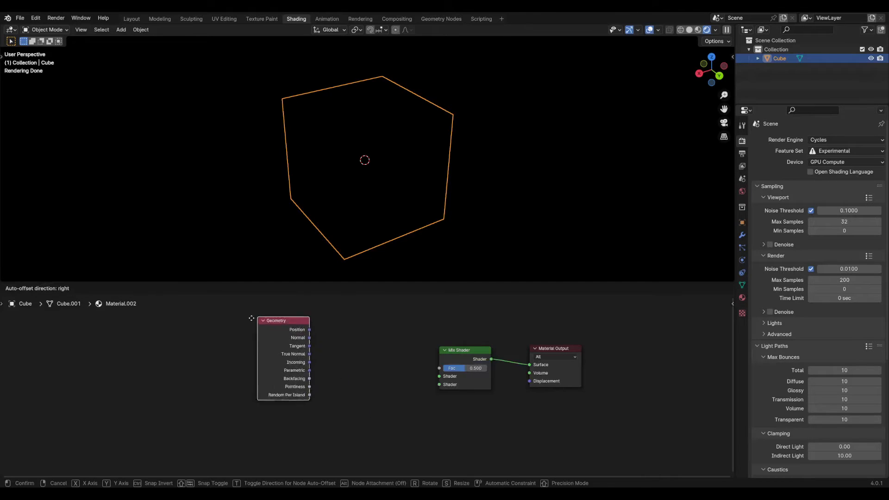
left_click(225, 321)
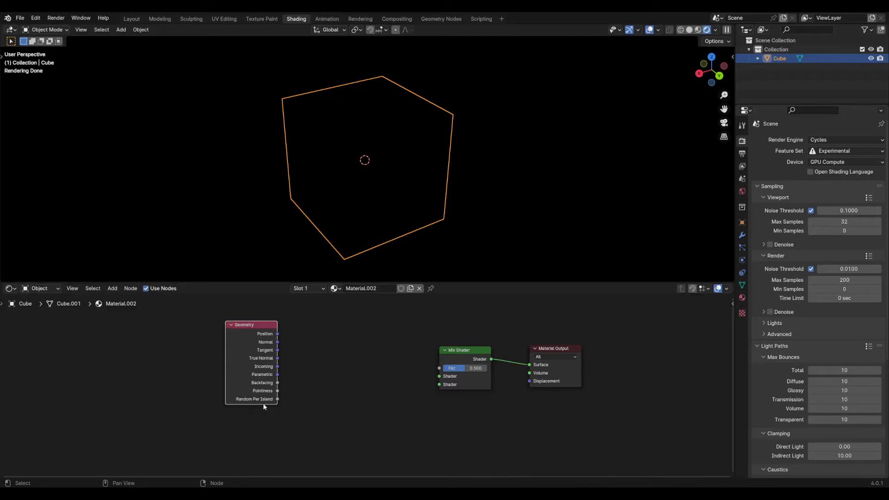
left_click_drag(278, 383, 439, 369)
left_click_drag(268, 332, 315, 322)
left_click(193, 379)
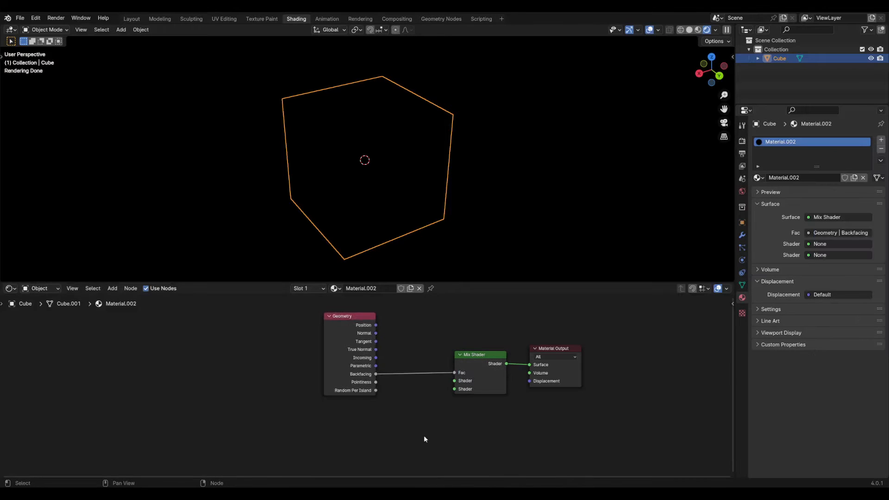
Step: Make room below the Mix Shader and open the node search for another shader node
middle_click_drag(424, 435, 398, 397)
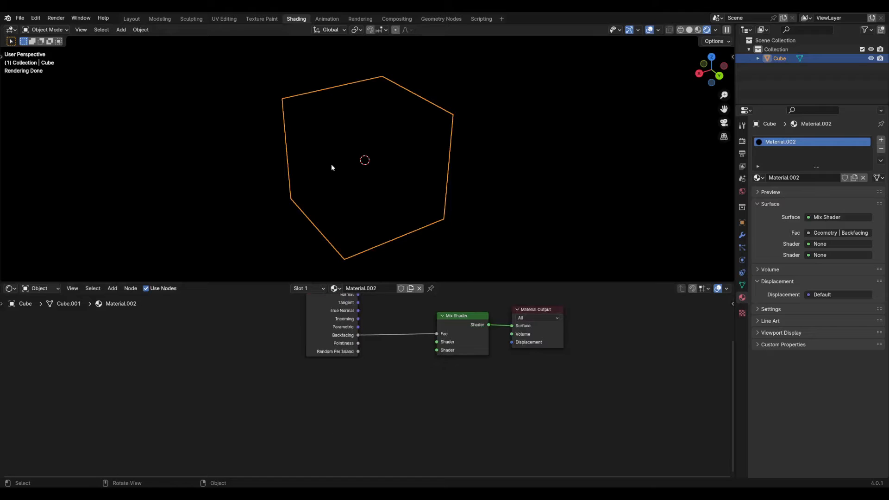
key("shift+a")
left_click(343, 363)
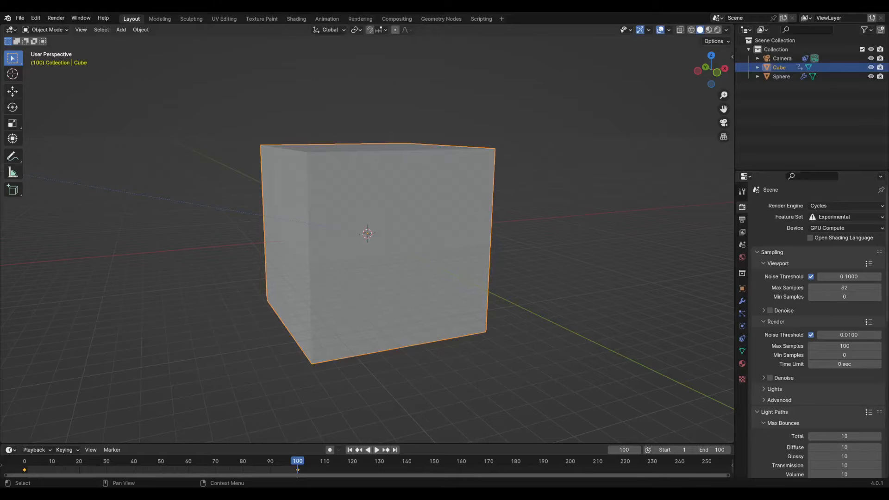
Step: In the separate demonstration scene, draw freehand annotation strokes around the cube's outline, along its front vertical edge and across its faces
middle_click_drag(361, 115, 365, 108)
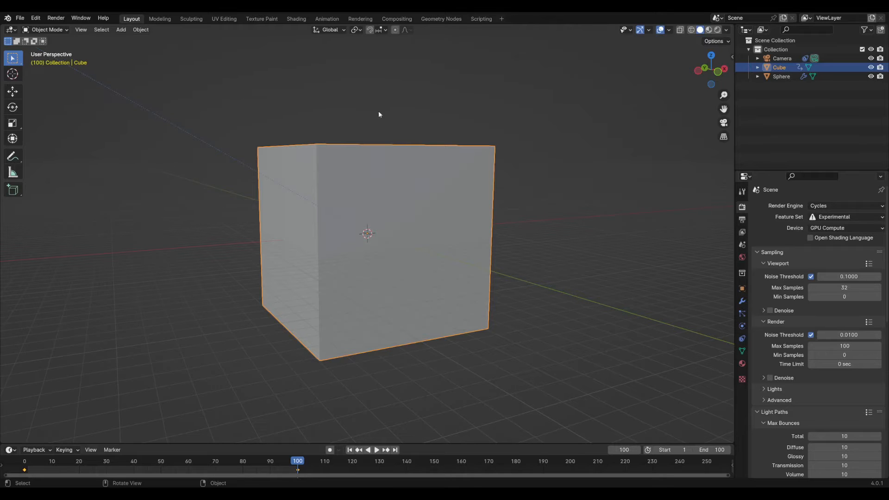
middle_click_drag(386, 175, 389, 190)
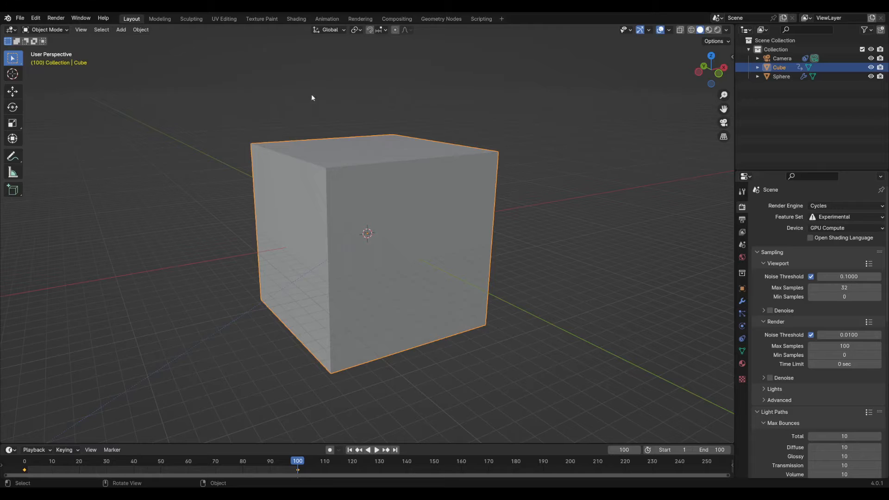
mouse_move(253, 142)
left_mouse_down()
mouse_move(398, 132)
mouse_move(482, 149)
mouse_move(500, 183)
mouse_move(494, 314)
mouse_move(324, 352)
left_mouse_up()
mouse_move(260, 258)
left_mouse_down()
mouse_move(276, 160)
mouse_move(368, 175)
mouse_move(477, 143)
left_mouse_up()
left_click_drag(329, 183, 331, 373)
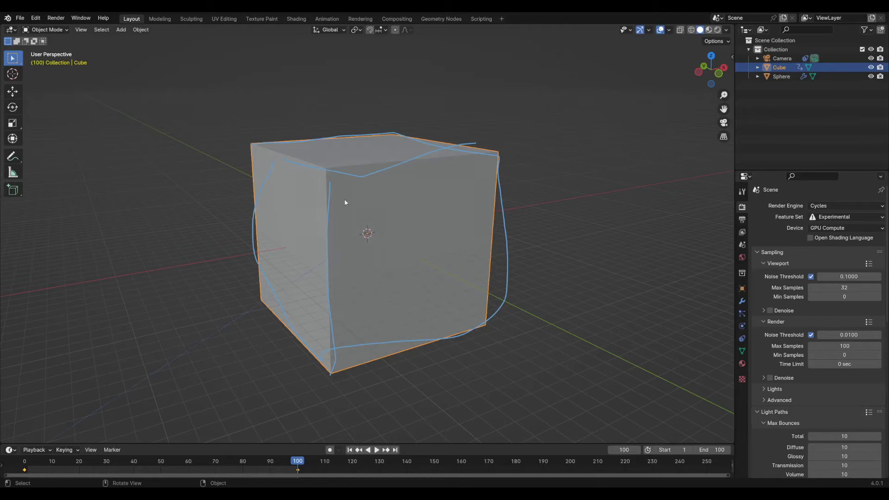
middle_click_drag(363, 224, 349, 217)
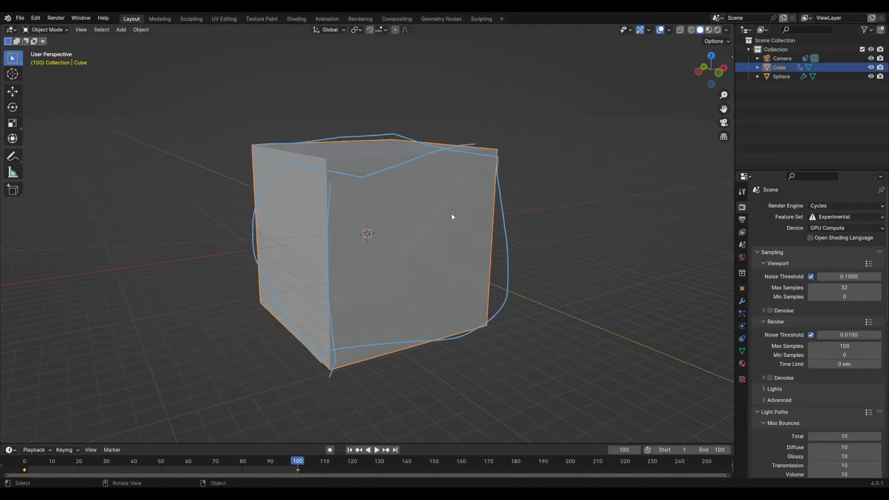
mouse_move(391, 140)
left_mouse_down()
mouse_move(379, 248)
mouse_move(497, 304)
left_mouse_up()
left_click_drag(379, 255, 266, 294)
middle_click_drag(381, 252, 403, 253)
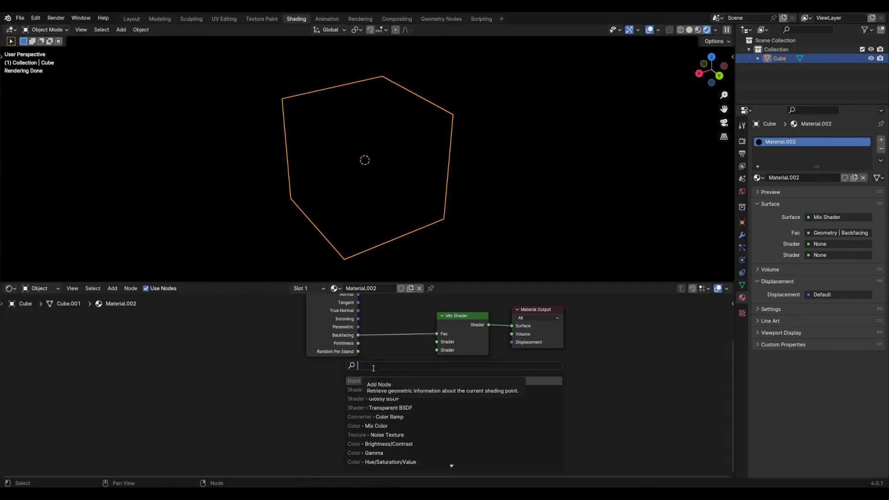
Step: Search for "tran" and place a Transparent BSDF node below the Geometry node
type("tran")
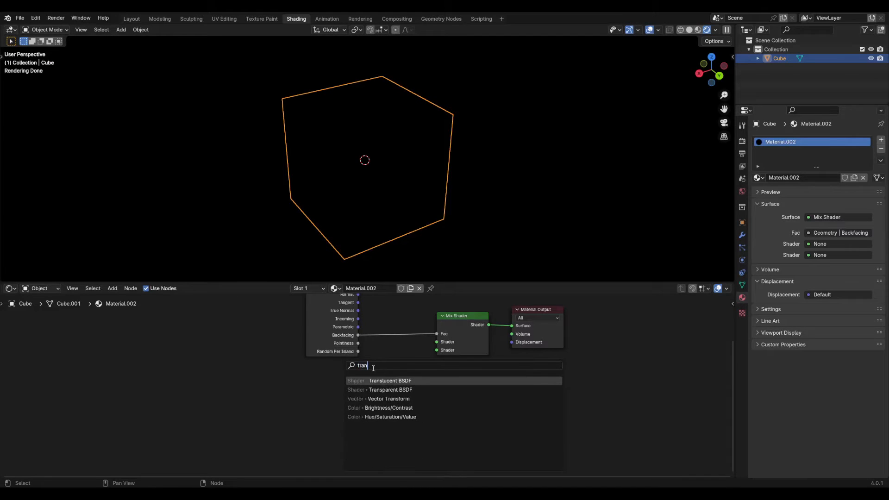
left_click(399, 389)
left_click(366, 396)
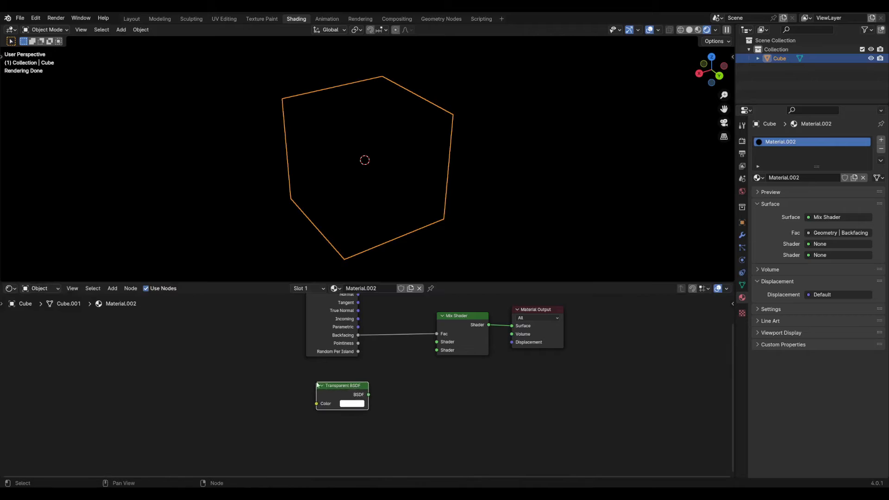
Step: Connect the Transparent BSDF to the Mix Shader's first Shader input and move that node closer beneath the Geometry node
left_click_drag(367, 395, 434, 356)
left_click_drag(436, 342, 437, 342)
left_click_drag(341, 395, 384, 378)
left_click(330, 435)
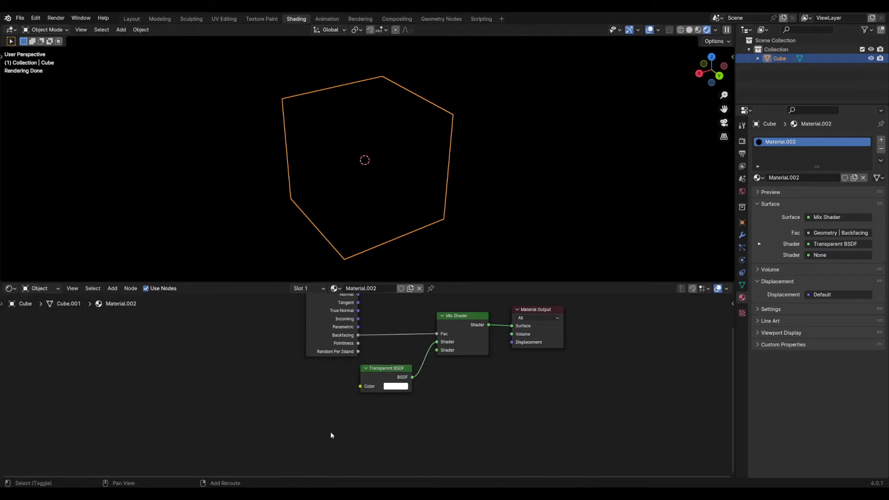
Step: Search for "glo", place a Glossy BSDF below the Transparent BSDF and connect it to the Mix Shader's second Shader input
key("shift+a")
left_click(299, 365)
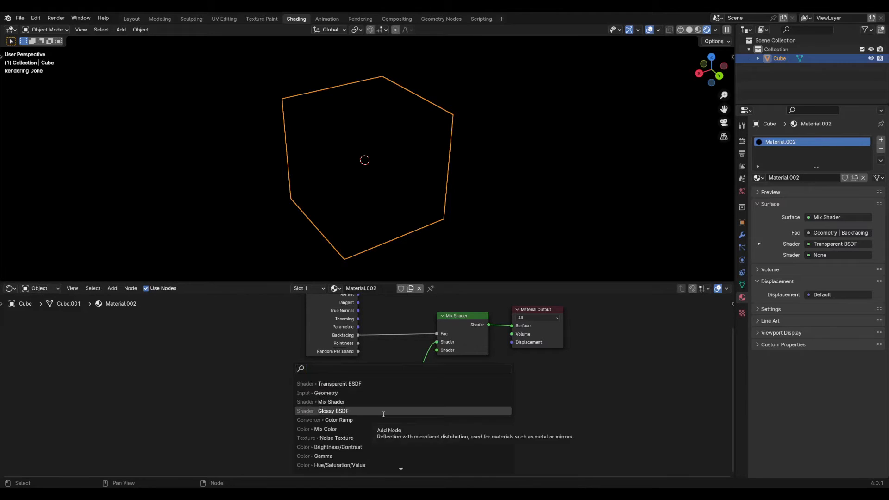
type("glo")
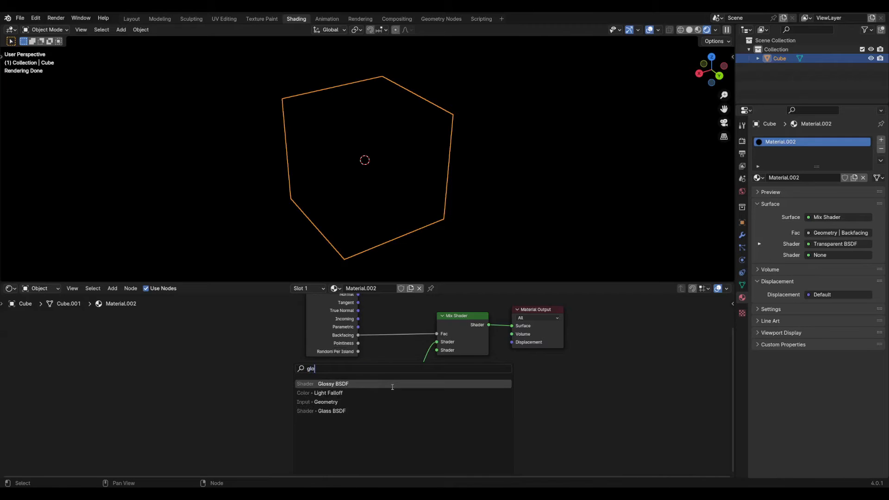
left_click(391, 384)
left_click_drag(382, 440, 354, 441)
left_click_drag(405, 412, 439, 353)
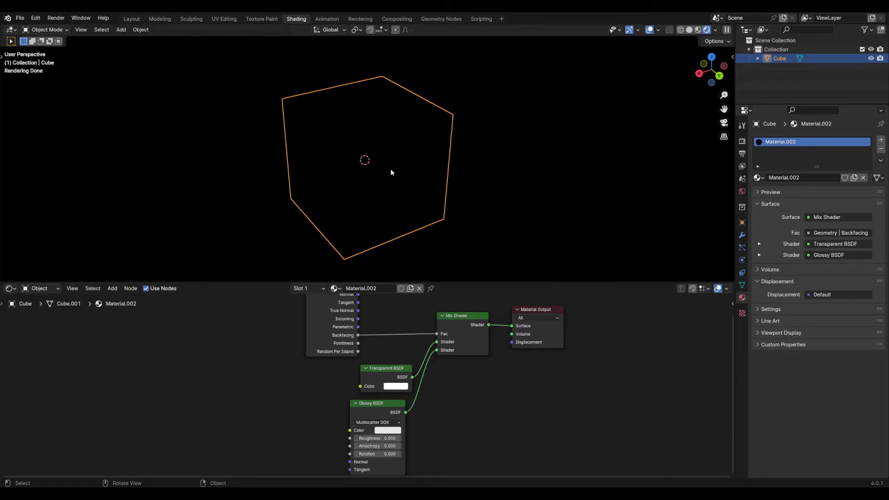
Step: Add a UV sphere at the cube's center and scale it up to about 1.9 times its size
left_click(797, 75)
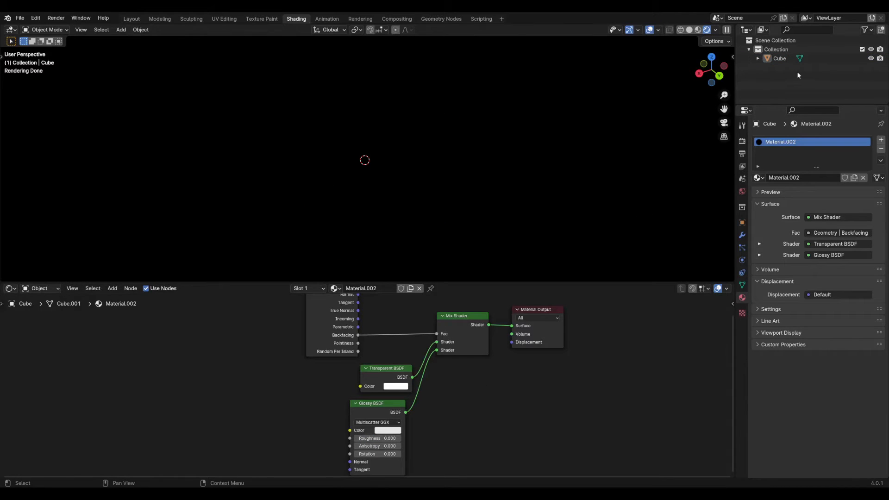
key("shift+a")
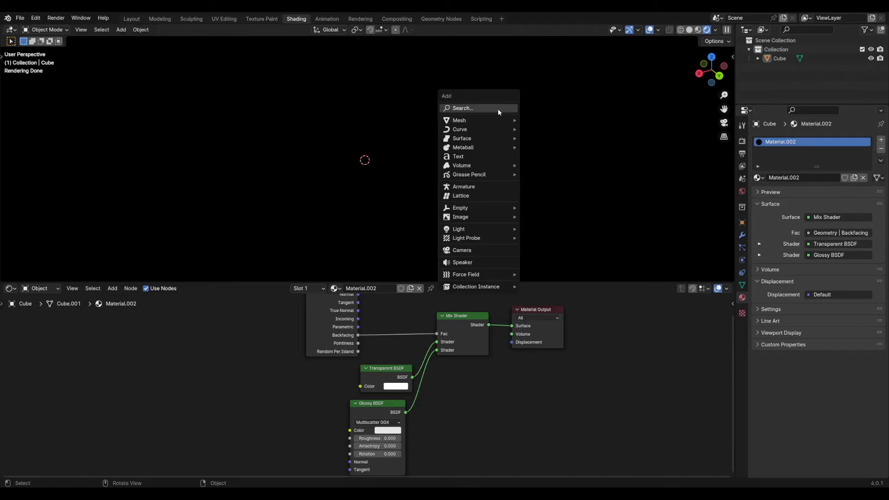
mouse_move(485, 124)
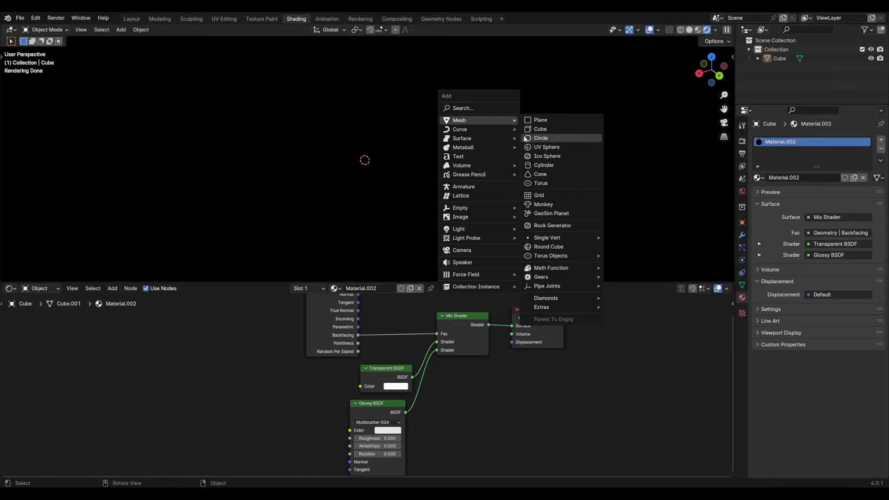
left_click(559, 148)
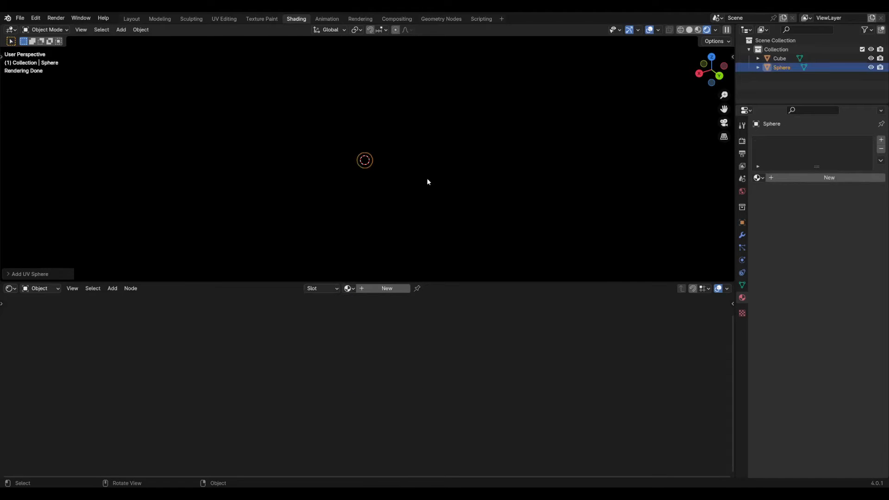
key("s")
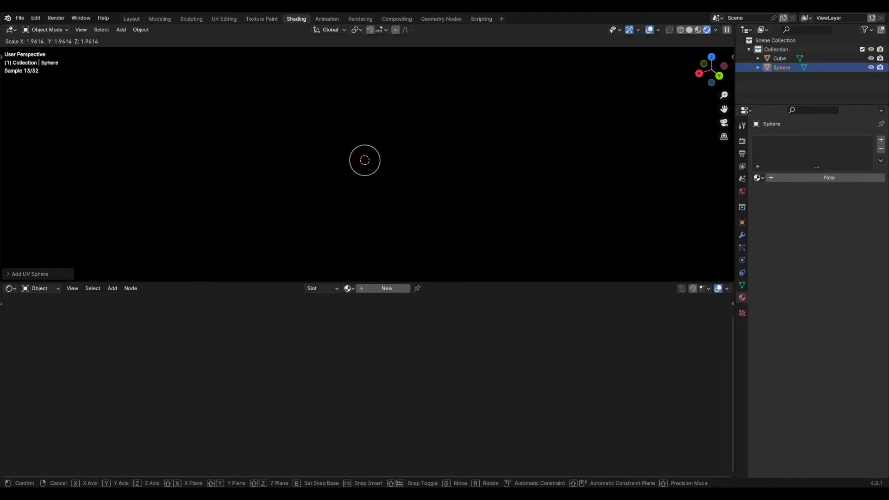
left_click(560, 135)
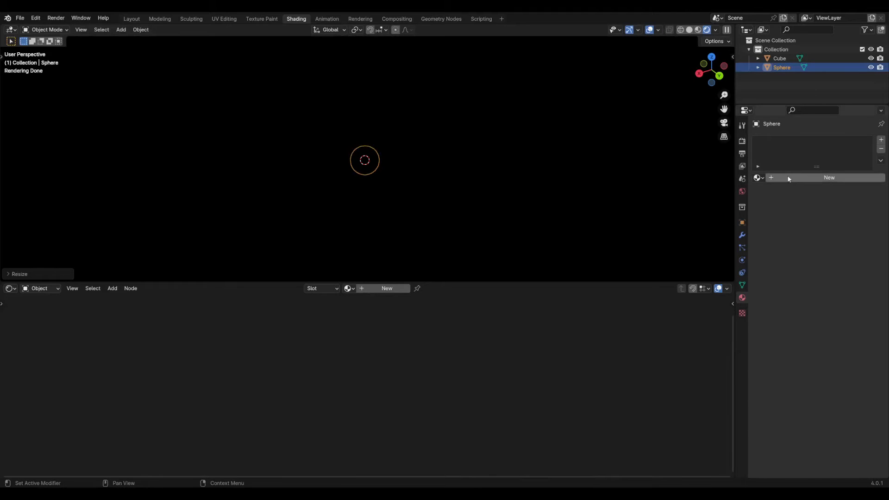
Step: Create a new material for the sphere, replacing its Principled BSDF with an Emission node connected to the output's Surface
left_click(830, 177)
left_click(373, 391)
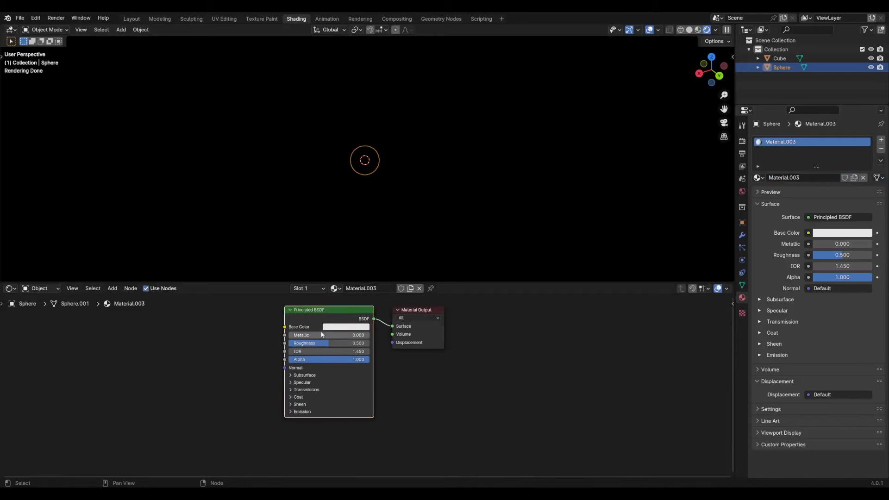
key("x")
key("shift+a")
type("e")
left_click(367, 372)
left_click(273, 321)
left_click_drag(326, 330, 392, 326)
middle_click_drag(348, 184, 479, 151)
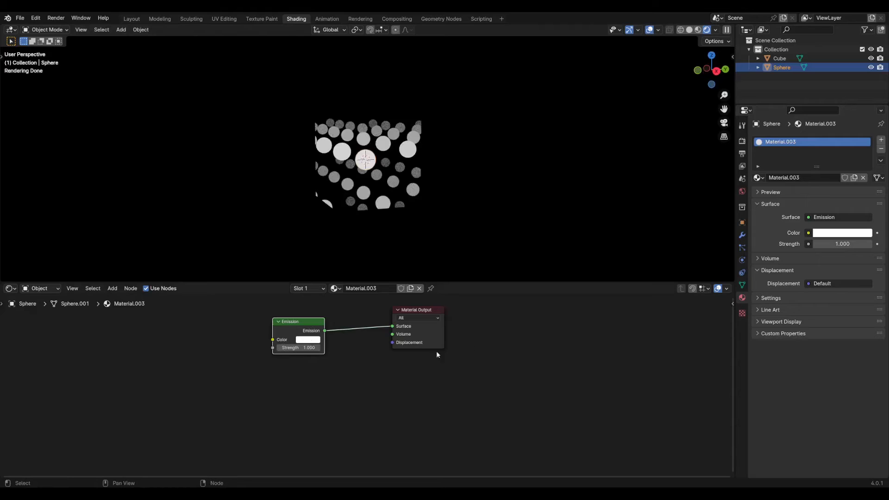
Step: Give the sphere's Emission color a very slight bluish tint
left_click(310, 341)
mouse_move(337, 260)
left_mouse_down()
mouse_move(347, 250)
mouse_move(334, 255)
left_mouse_up()
middle_click_drag(394, 178, 366, 176)
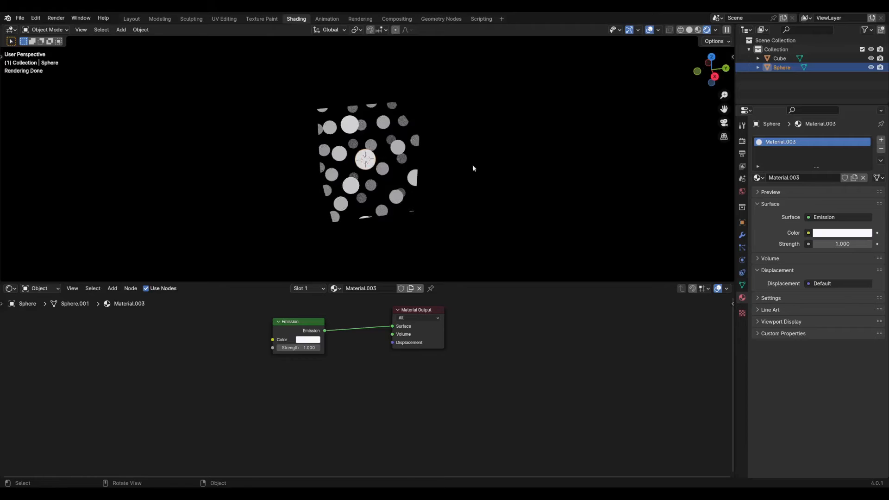
Step: Make the cube's Glossy BSDF color a pale yellow-green and set its Roughness to 0.041 and Anisotropy to 0.400
left_click(780, 59)
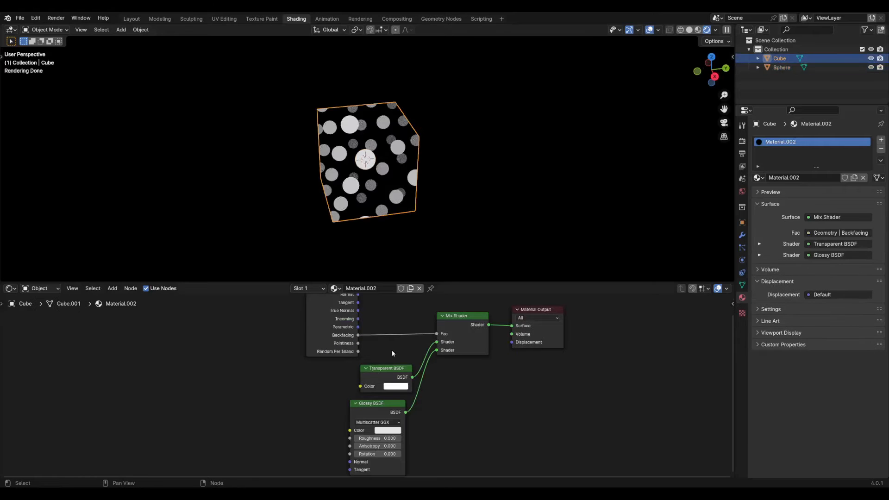
left_click(387, 431)
mouse_move(413, 349)
left_mouse_down()
mouse_move(417, 340)
mouse_move(406, 347)
left_mouse_up()
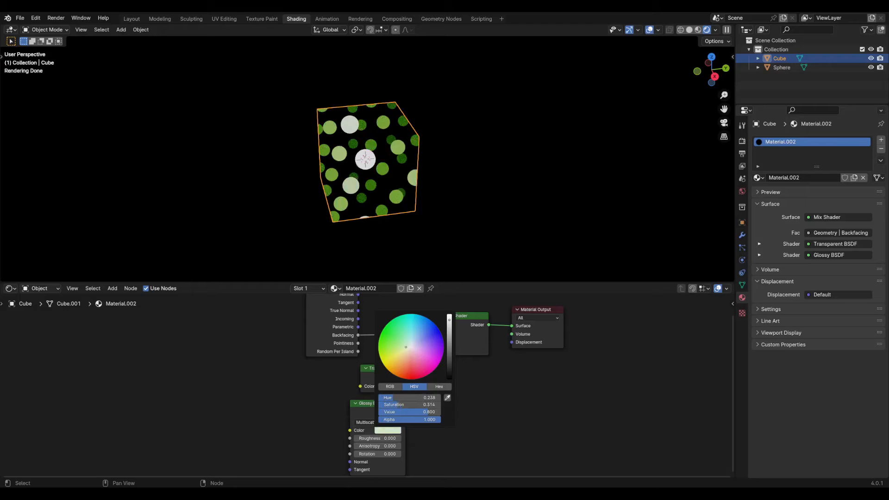
middle_click_drag(479, 179, 514, 156)
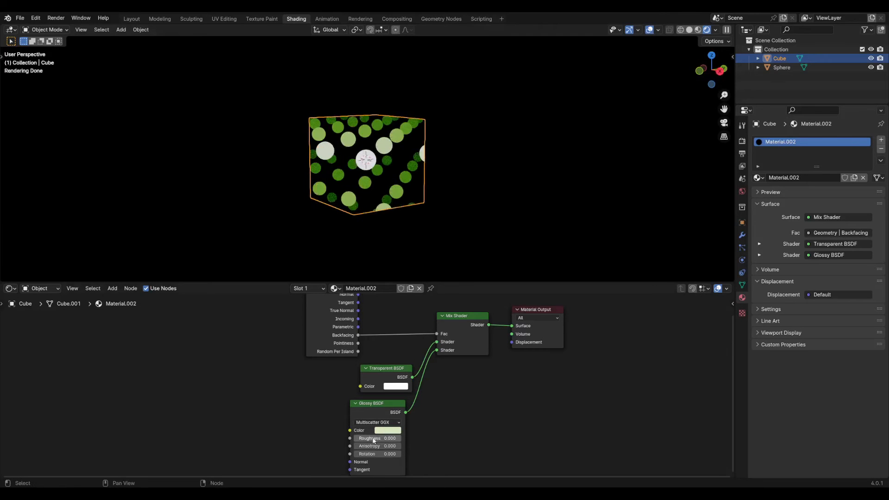
left_click_drag(361, 441, 378, 447)
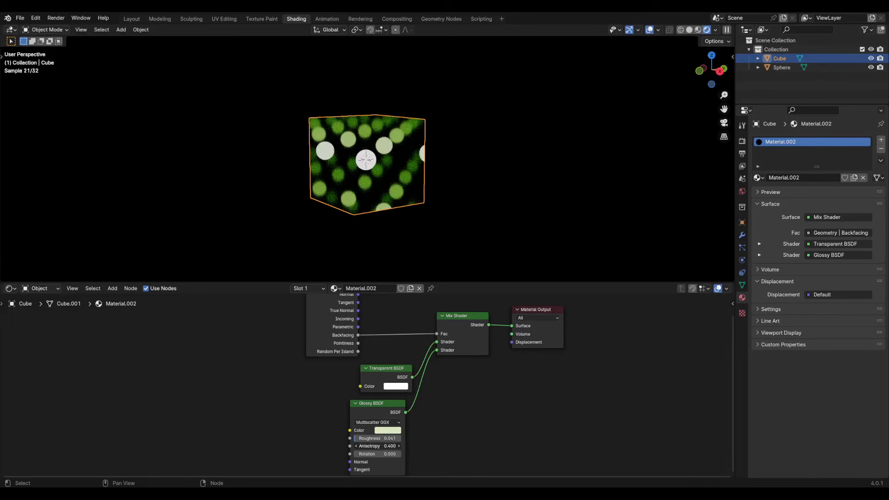
Step: Examine the sphere's blurred green reflections inside the cube from several angles and close up
middle_click_drag(407, 178, 429, 194)
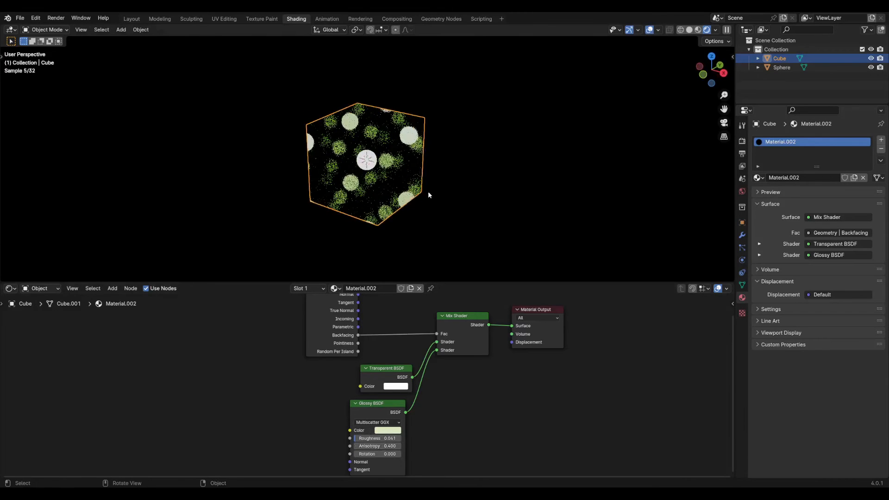
scroll(429, 195, "up", 3)
middle_click_drag(367, 189, 395, 174)
scroll(395, 175, "up", 4)
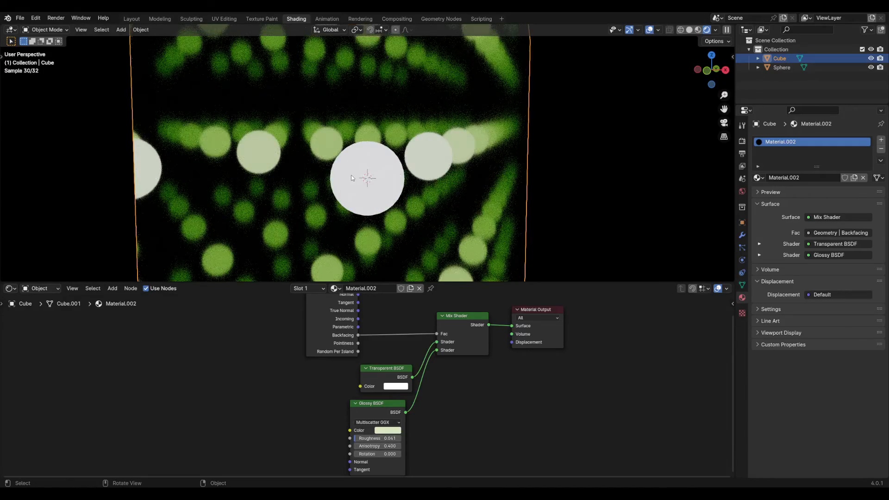
scroll(352, 178, "down", 3)
middle_click_drag(351, 178, 422, 180)
scroll(326, 190, "down", 2)
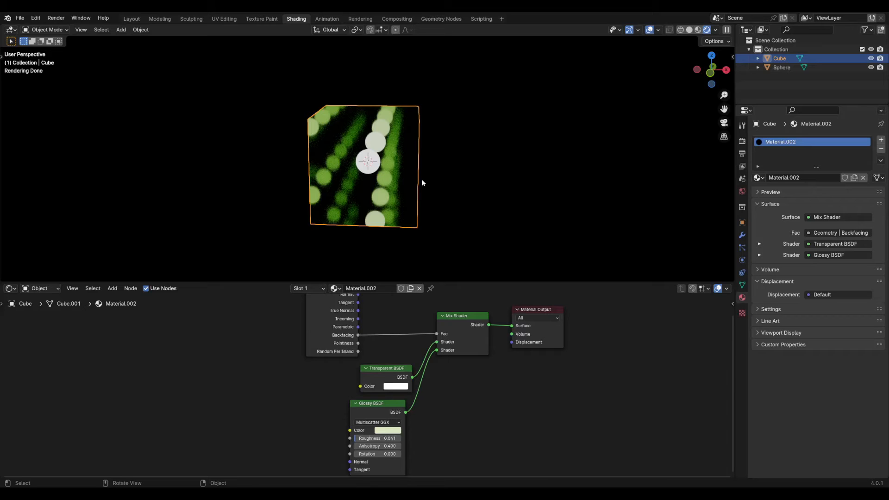
middle_click_drag(473, 205, 452, 212)
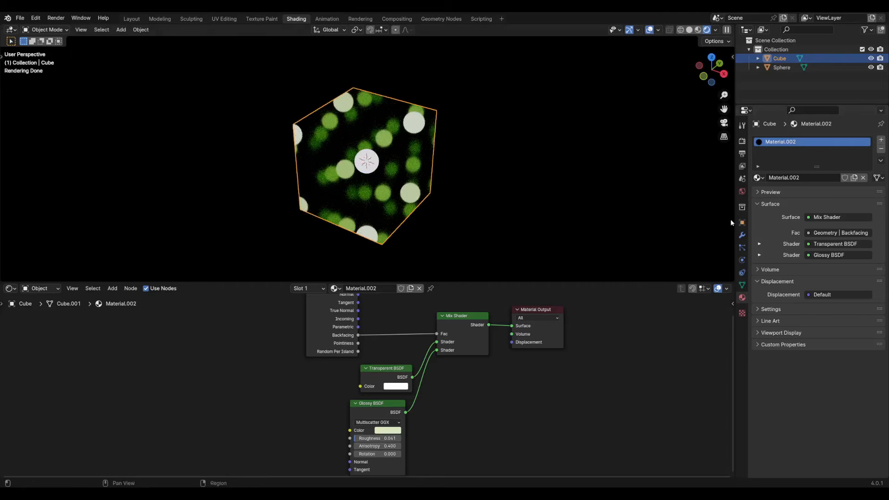
Step: Try 29, 6 and 12 as the Cycles Glossy max bounces, comparing the cube's reflections from different angles
left_click(742, 141)
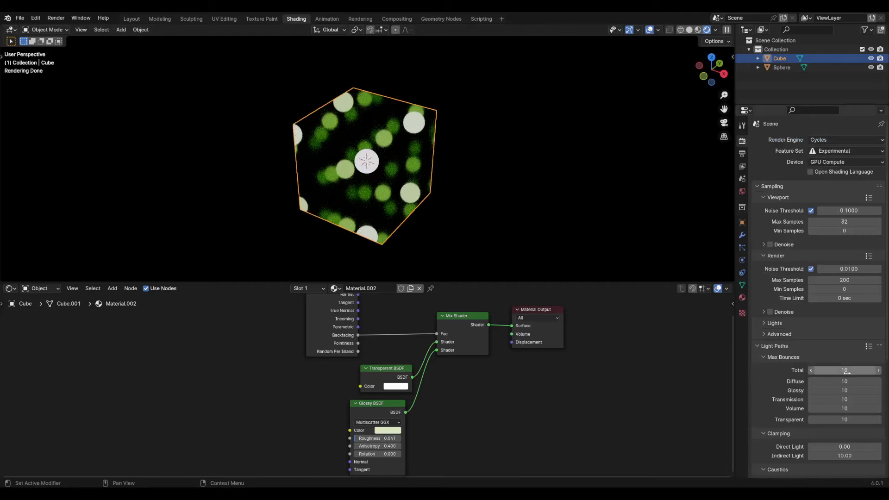
left_click_drag(845, 390, 870, 391)
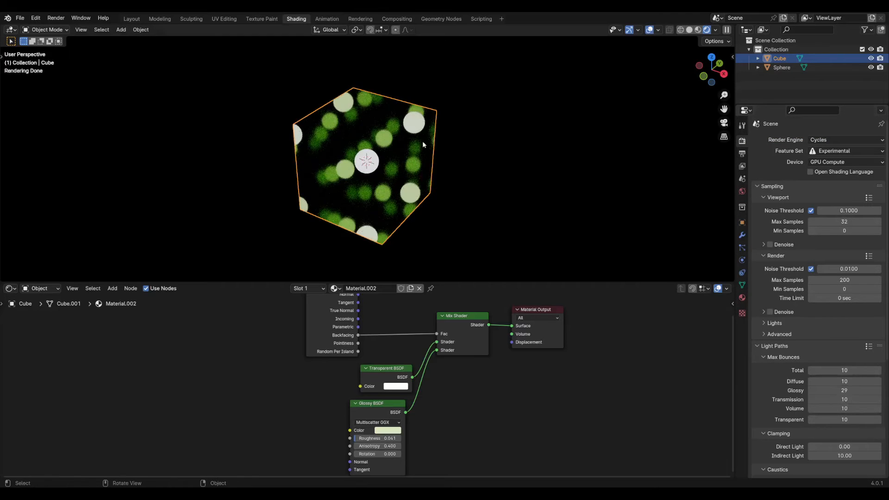
middle_click_drag(421, 143, 361, 119)
left_click_drag(839, 391, 811, 391)
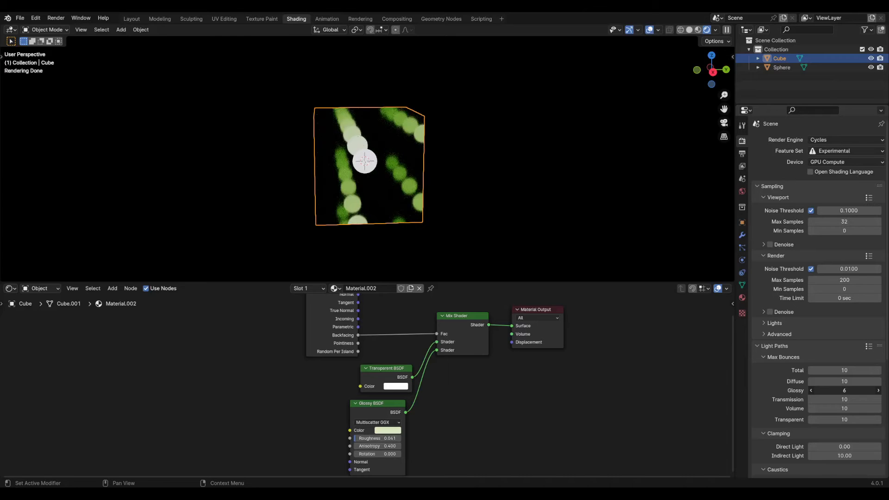
middle_click_drag(513, 214, 532, 212)
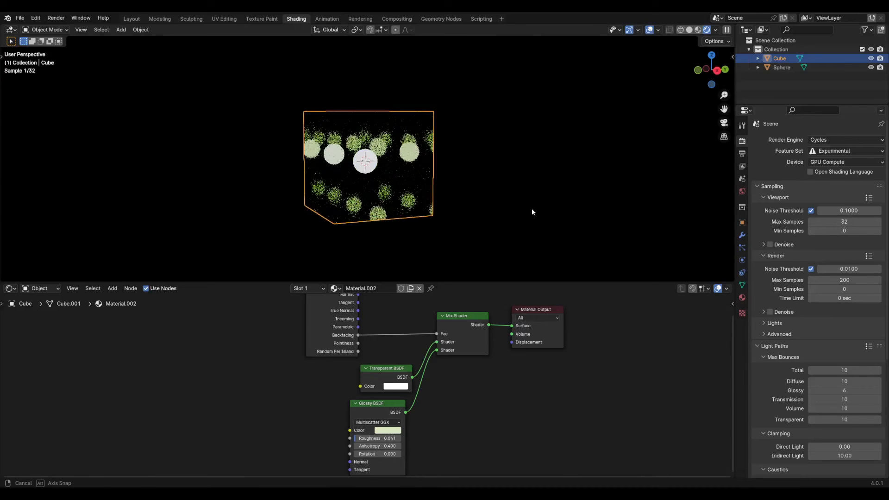
left_click_drag(839, 391, 857, 391)
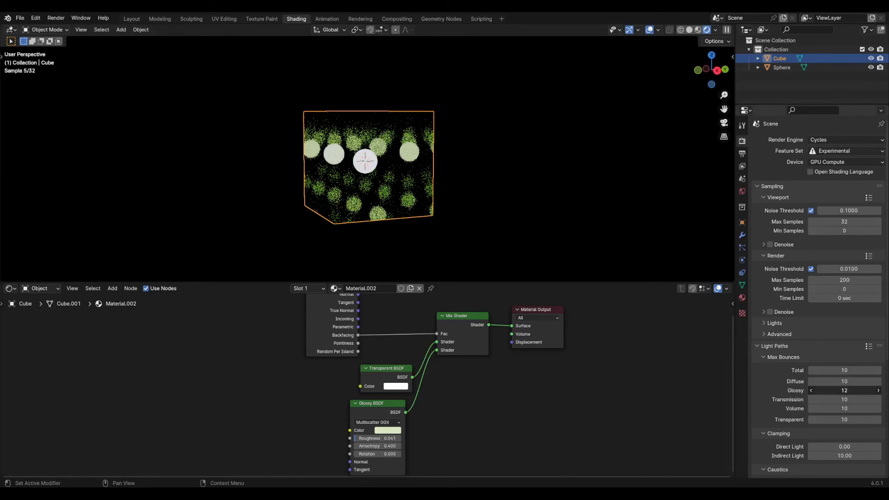
Step: Set the Glossy max bounces to 10
left_click(843, 391)
type("10")
key("Return")
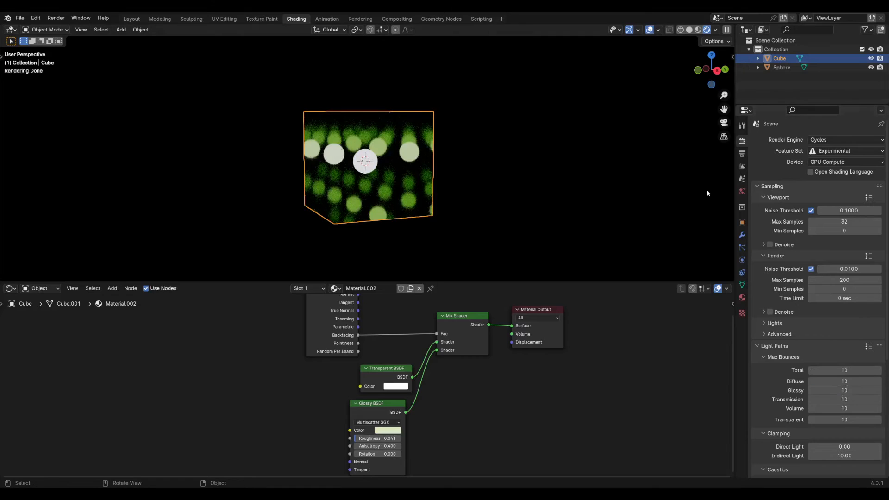
Step: Deselect the cube and add a camera to the scene
middle_click_drag(528, 145, 496, 162)
left_click(493, 179)
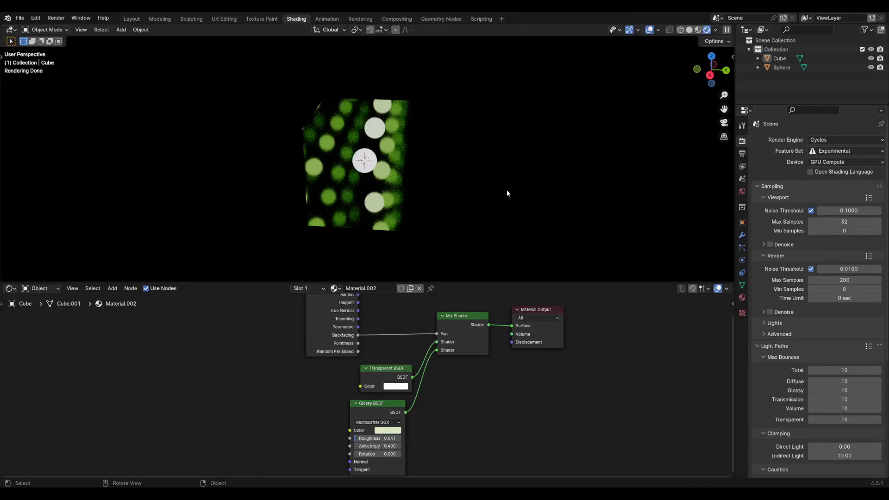
key("shift+a")
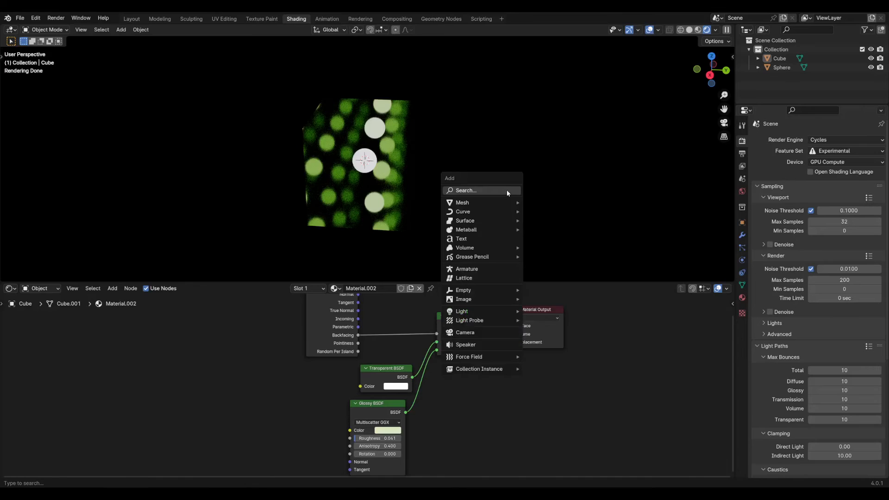
left_click(485, 333)
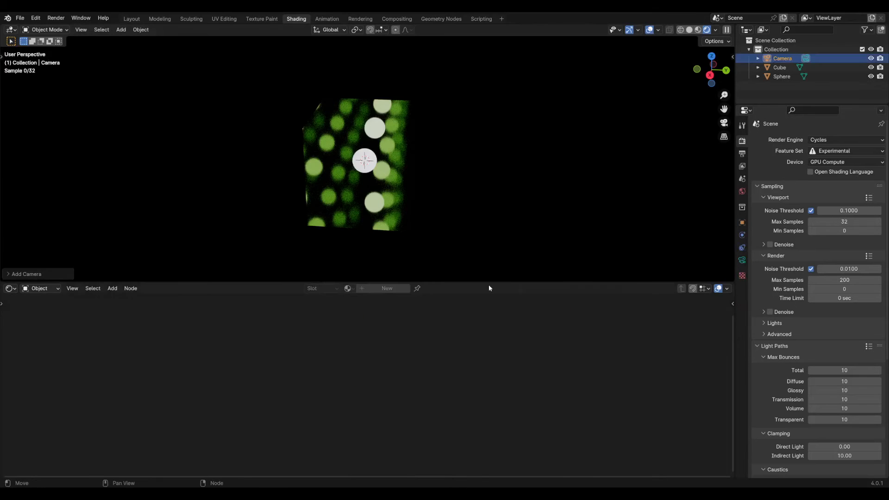
Step: Switch to the Layout workspace and align the camera to a view facing one of the cube's vertical edges
left_click(131, 19)
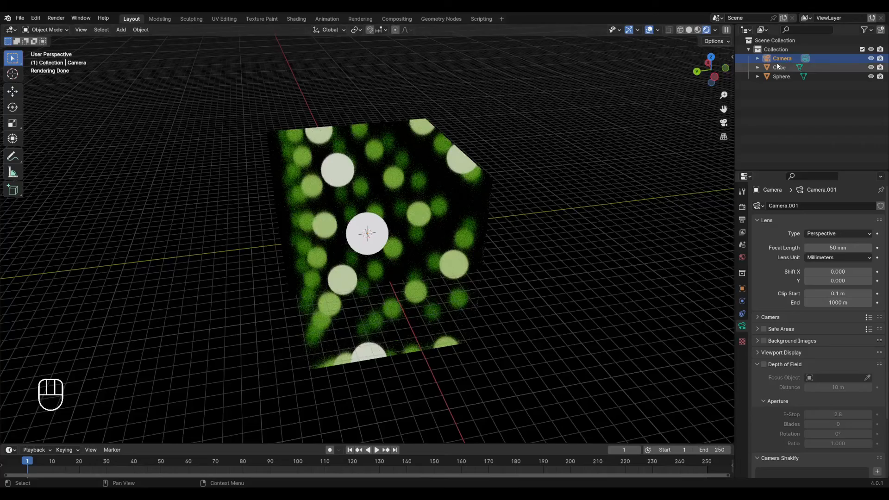
middle_click_drag(640, 160, 392, 247)
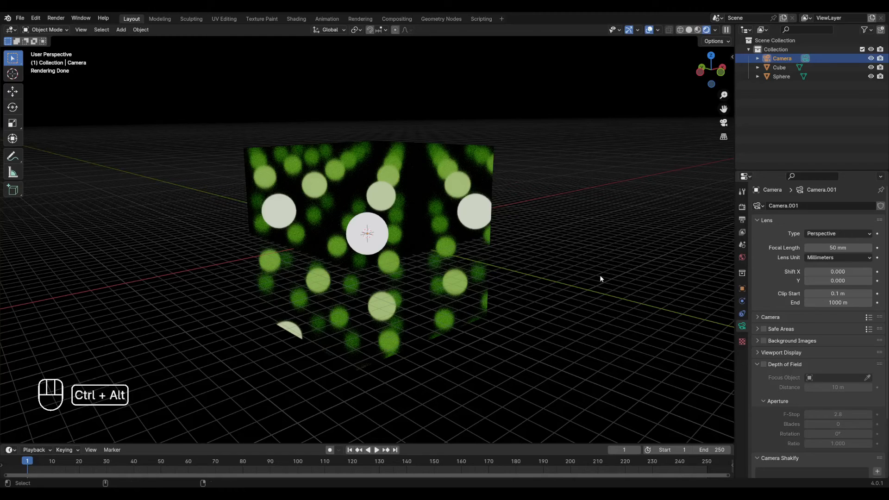
key("ctrl+alt+KP_0")
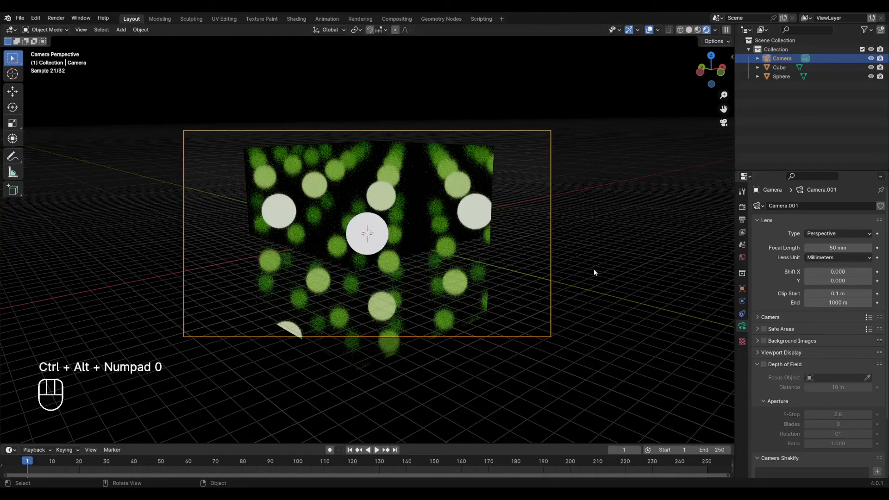
Step: Trackball-rotate the camera by about -1.15° and 4.01° to shift the cube within the frame
key("r")
key("r")
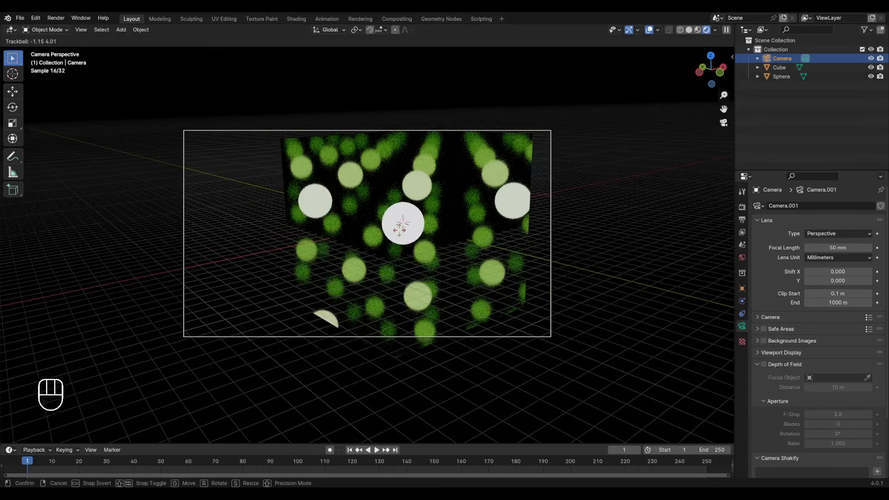
left_click(401, 228)
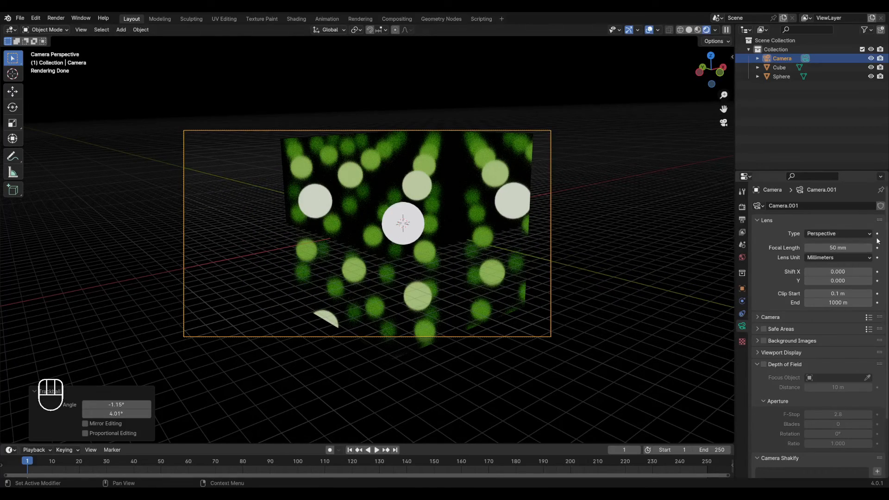
Step: Set the camera's focal length to 82 mm and move it about 3.23 m and 0.40 m along the view's X and Y axes
left_click_drag(838, 248, 875, 248)
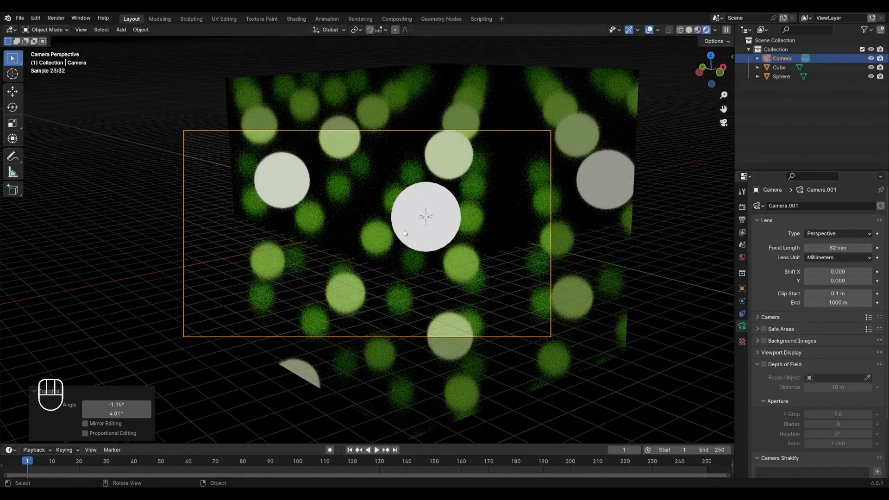
key("g")
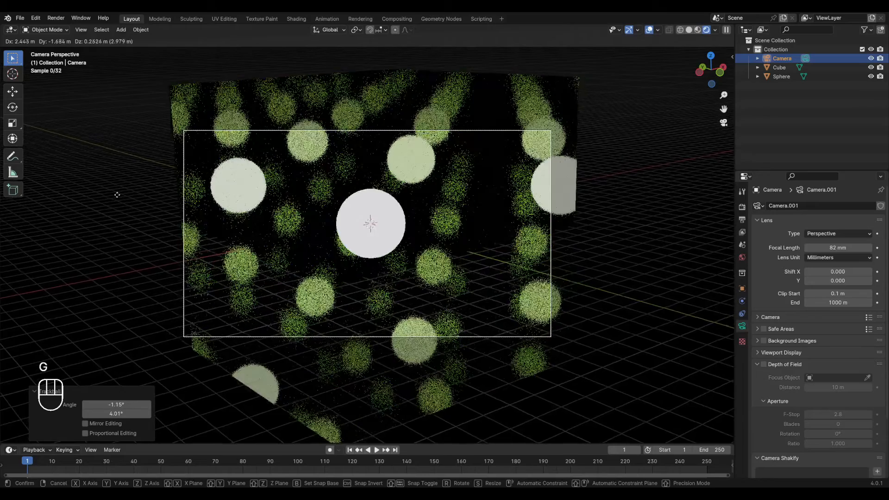
left_click(151, 189)
scroll(440, 264, "down", 2)
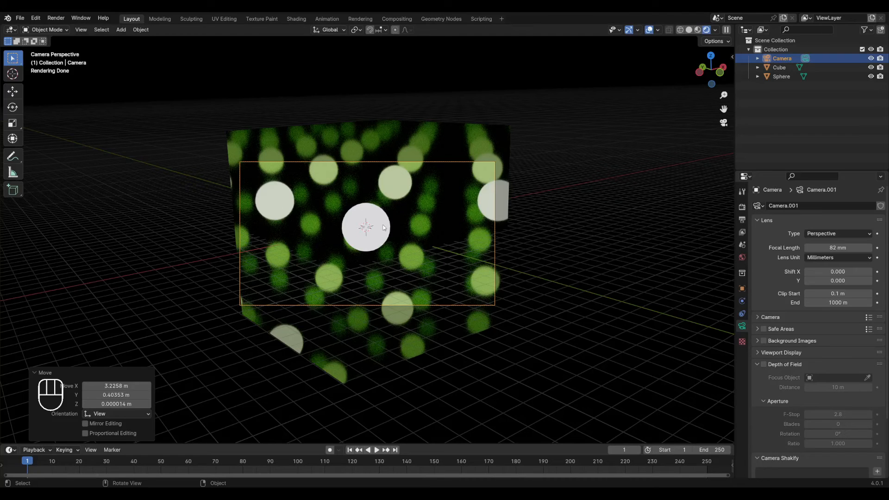
Step: Set the scene's color management to the AgX view transform with the Very High Contrast look
left_click(742, 207)
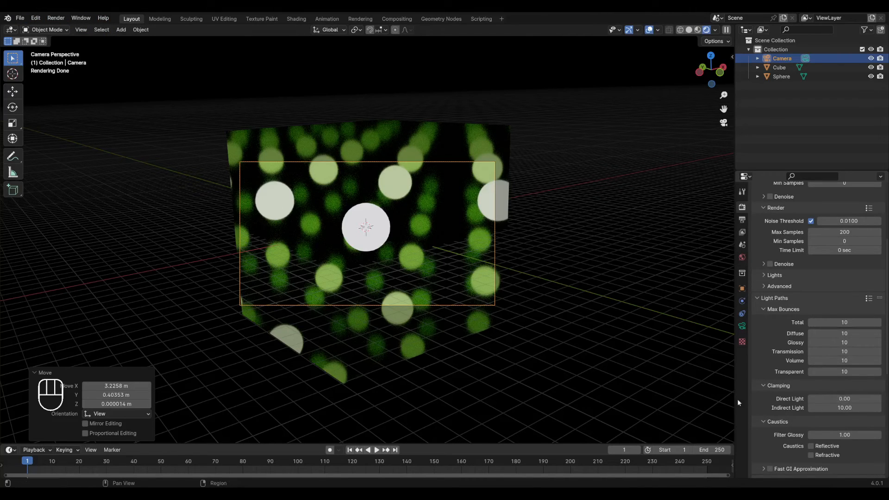
scroll(809, 346, "down", 10)
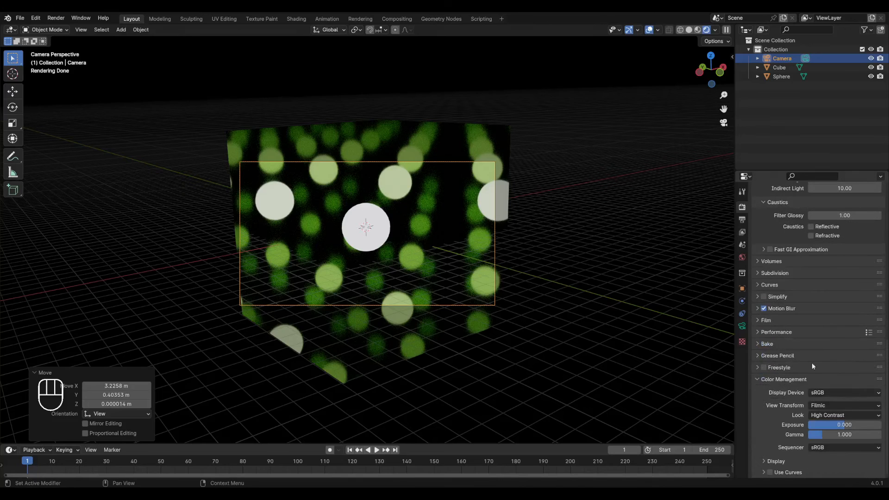
left_click(823, 406)
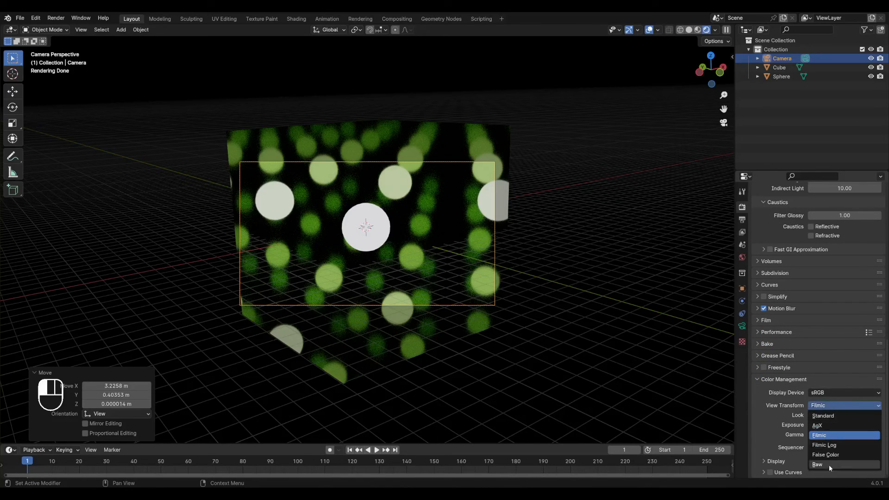
left_click(832, 424)
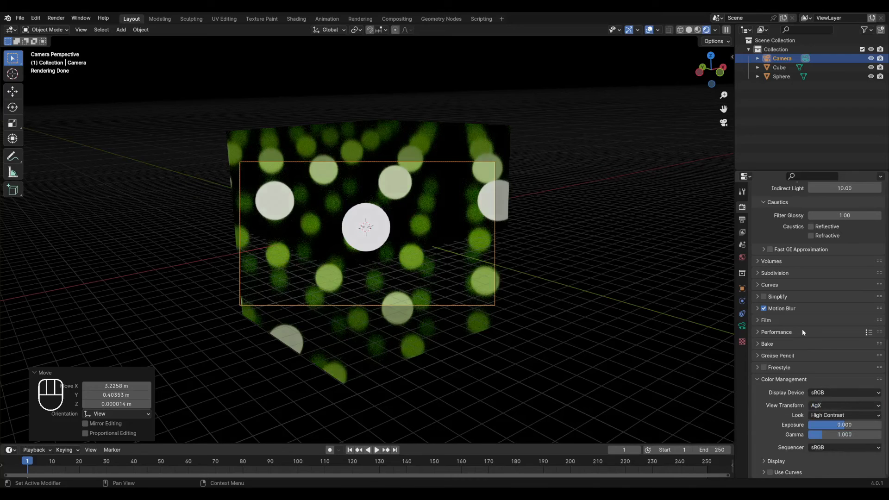
left_click(833, 417)
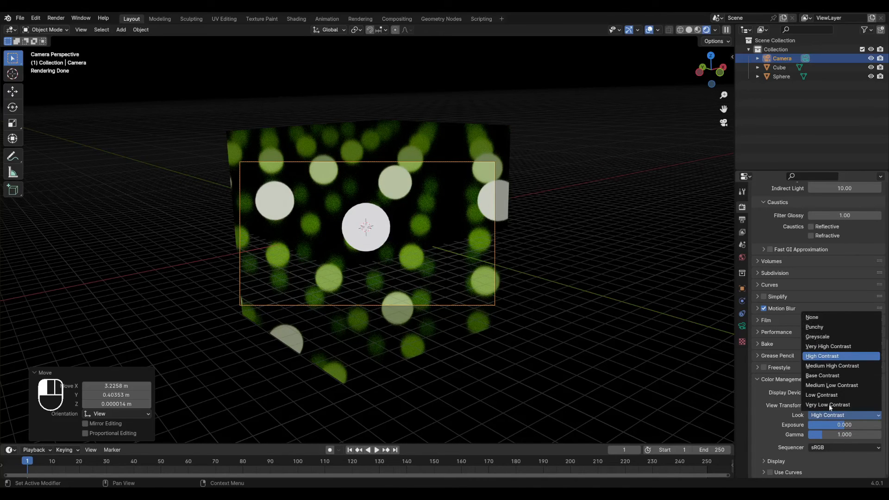
left_click(821, 346)
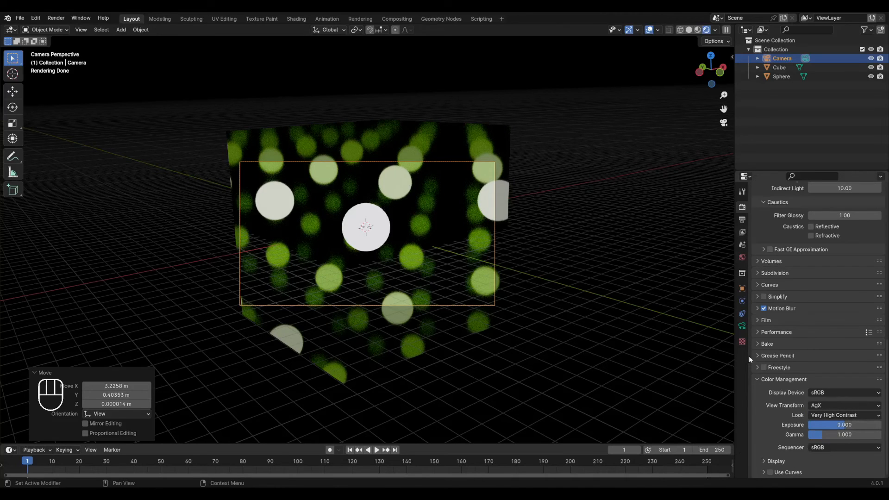
Step: Review the scene's output settings: resolution, render region, frame rate, frame range, file format and color management
left_click(742, 220)
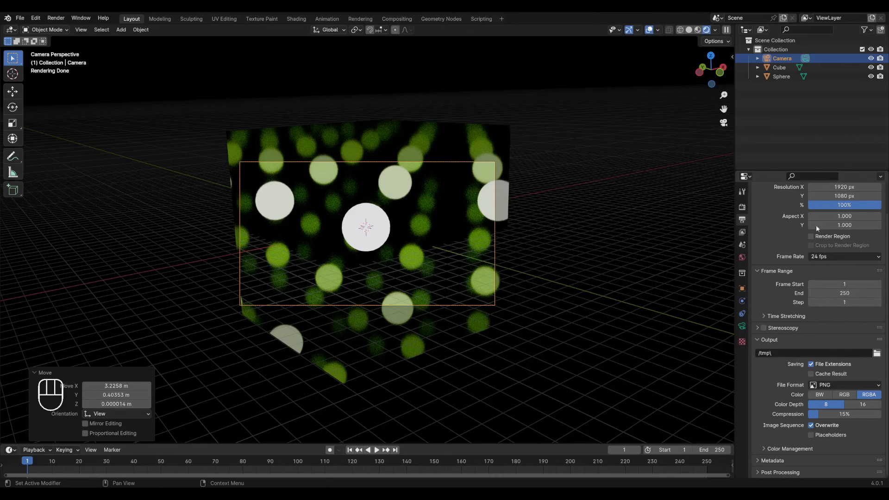
scroll(842, 267, "up", 2)
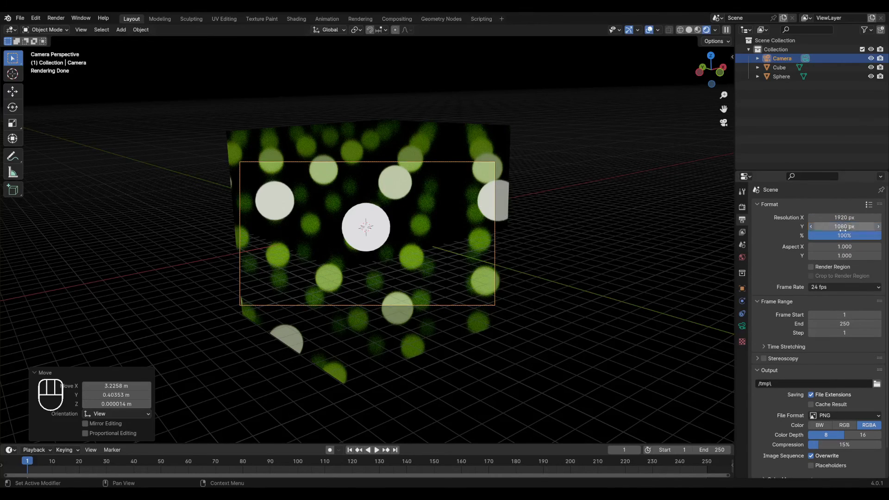
left_click(811, 268)
left_click(812, 266)
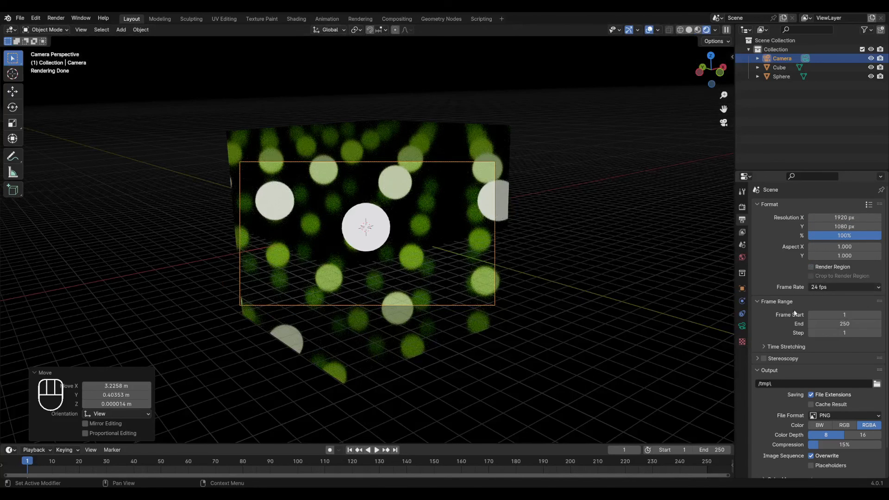
scroll(814, 346, "down", 2)
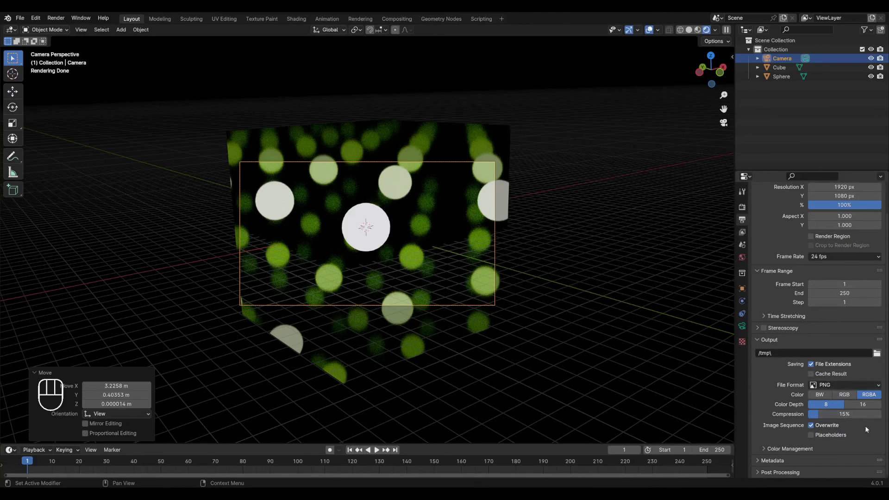
left_click(760, 449)
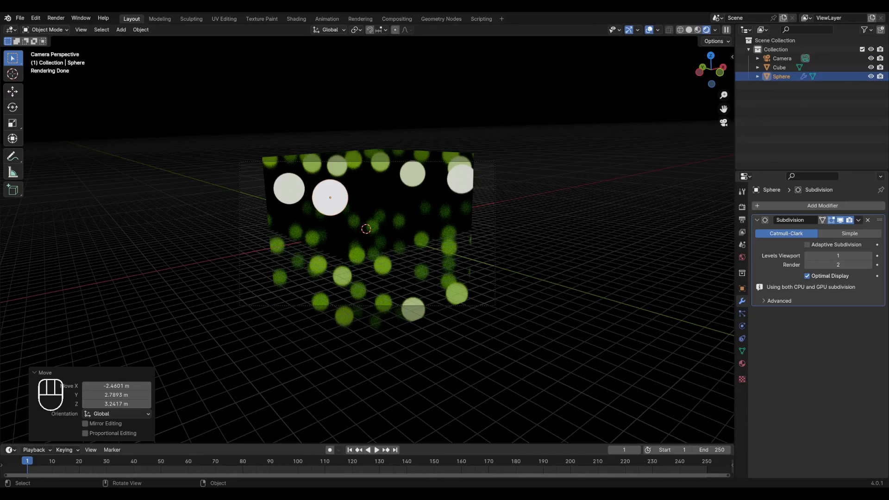